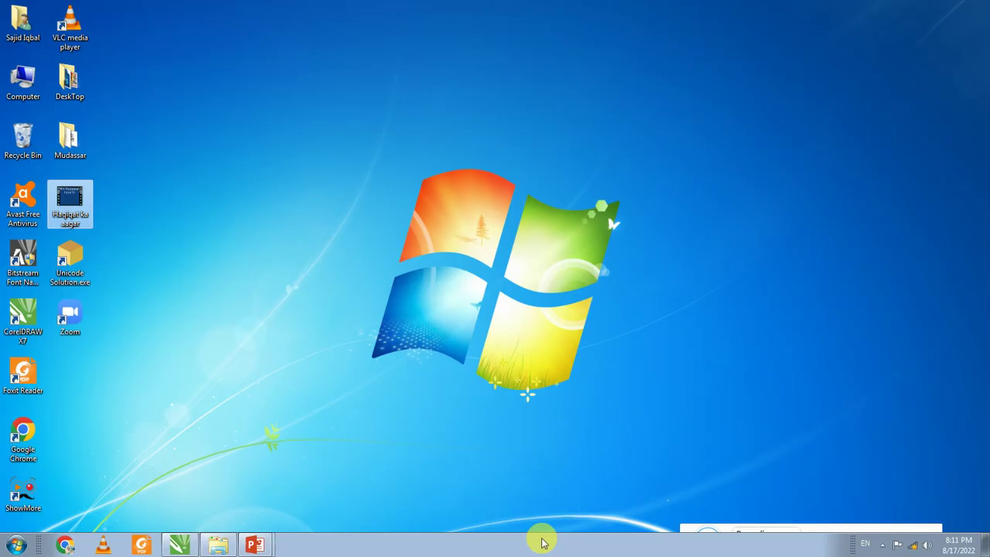
Switch to the SoftwARES folder window in Windows Explorer and refresh its contents.
{"action": "left_click", "coordinate": [258, 543]}
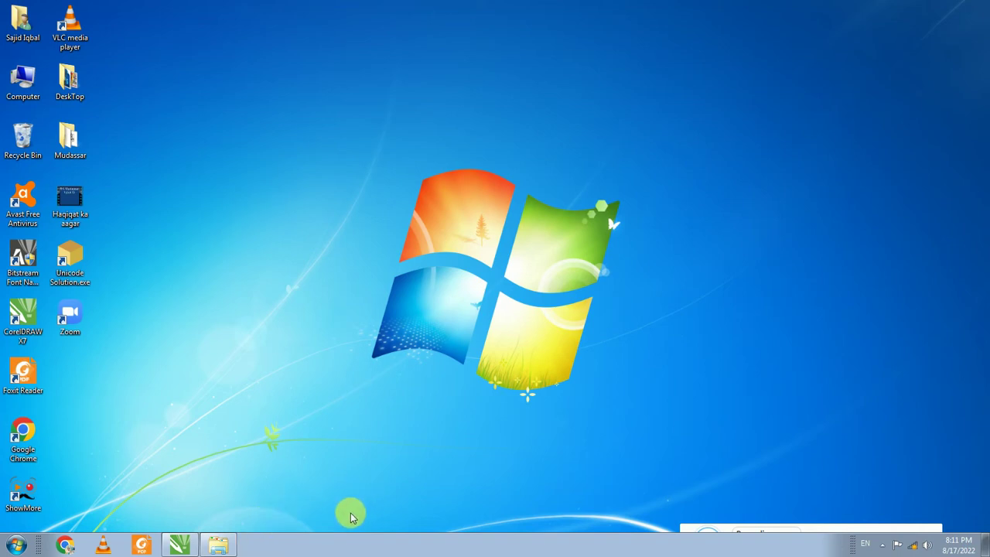
{"action": "left_click", "coordinate": [222, 547]}
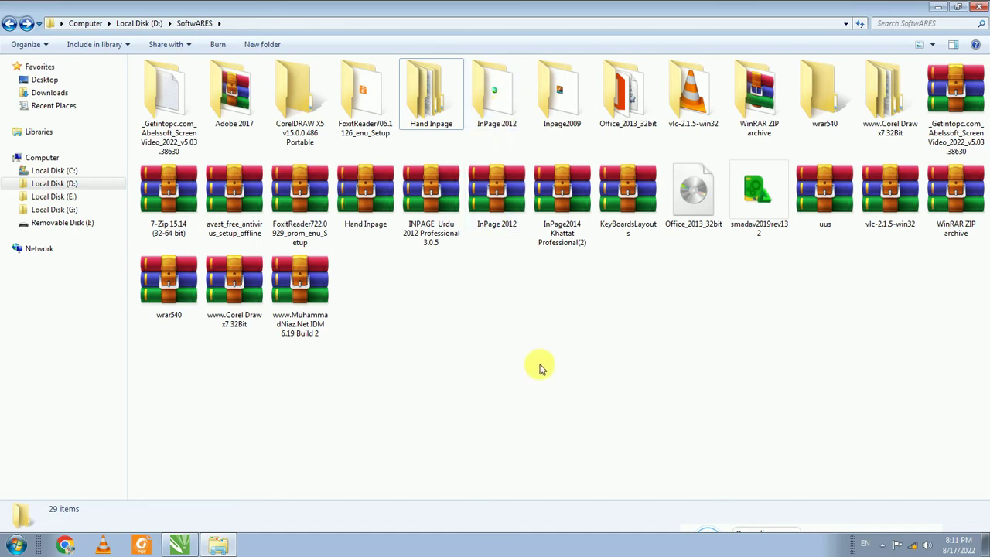
{"action": "right_click", "coordinate": [615, 327]}
{"action": "left_click", "coordinate": [645, 375]}
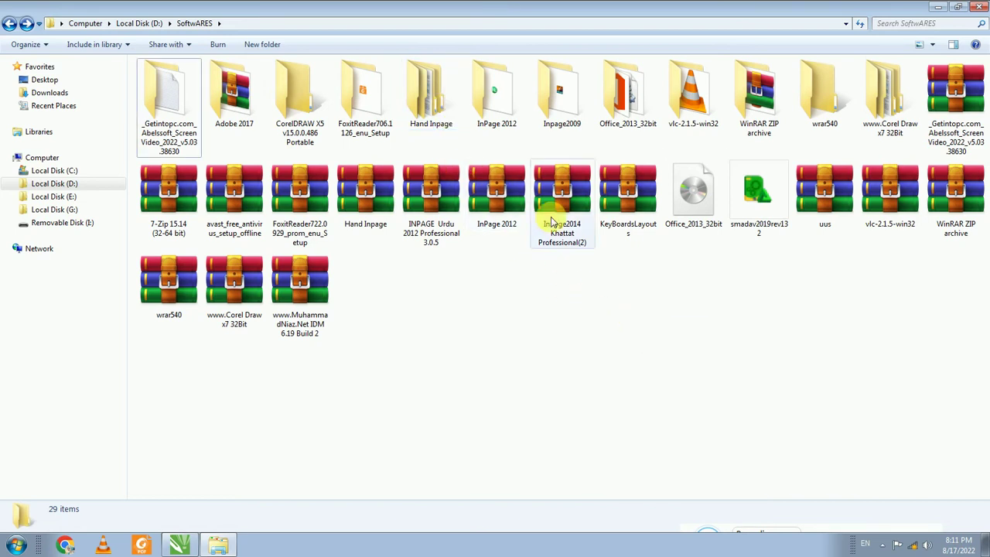
Look over the available InPage versions in the SoftwARES folder: Hand Inpage, InPage 2012, Inpage2009 and InPage2014 Khattat Professional(2).
{"action": "left_click", "coordinate": [424, 107]}
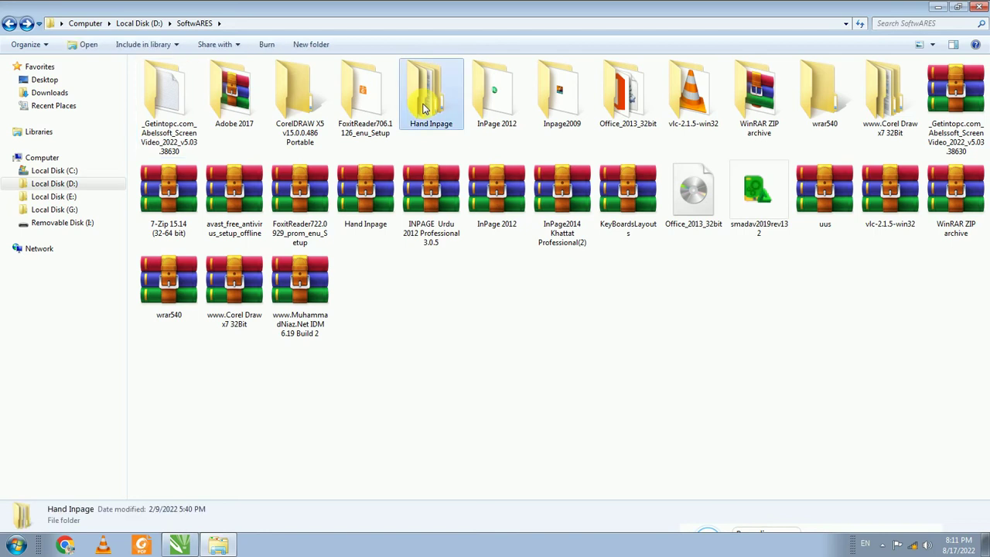
{"action": "left_click", "coordinate": [513, 106]}
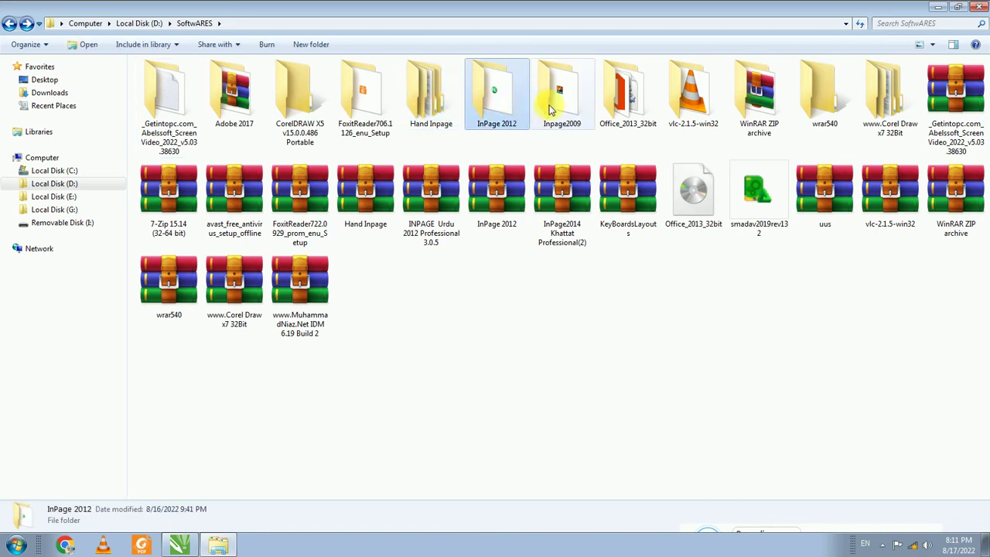
{"action": "left_click", "coordinate": [550, 109]}
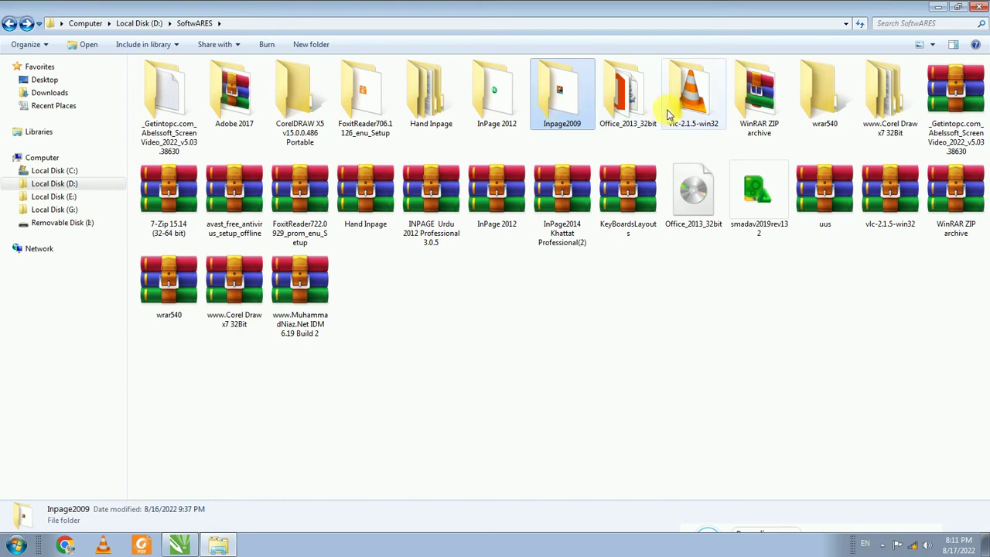
{"action": "left_click", "coordinate": [564, 197]}
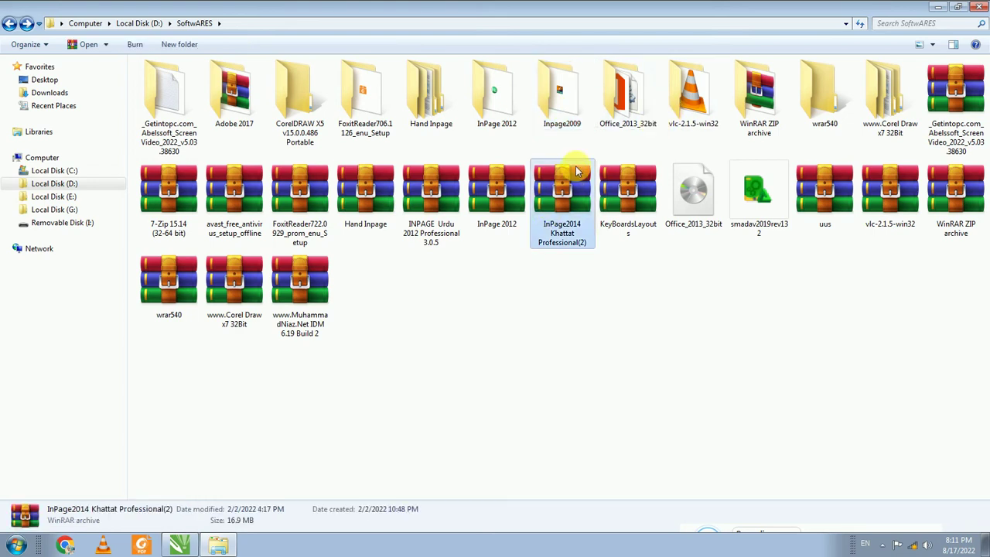
{"action": "mouse_move", "coordinate": [696, 533]}
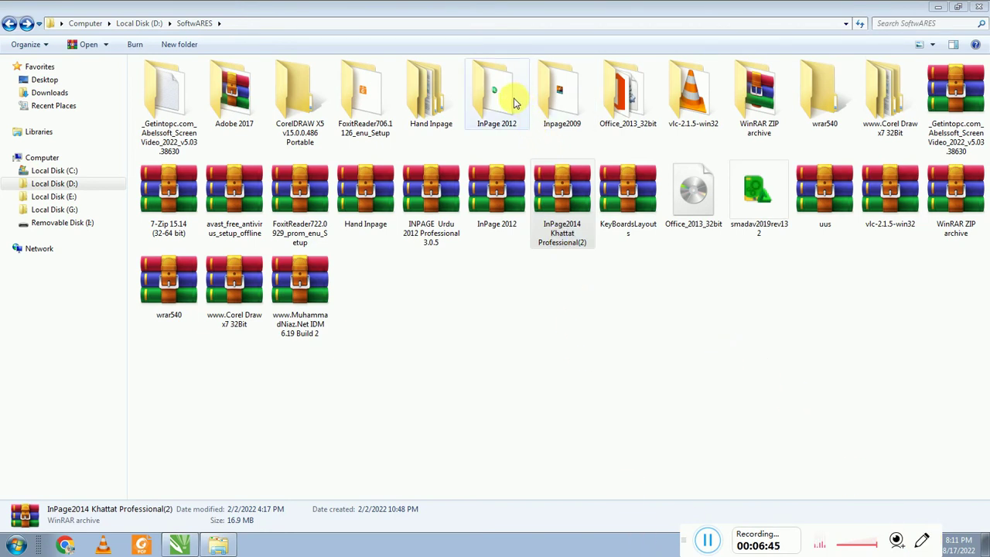
Check the contents of the InPage 2012 folder and return to the SoftwARES folder.
{"action": "left_click", "coordinate": [514, 101]}
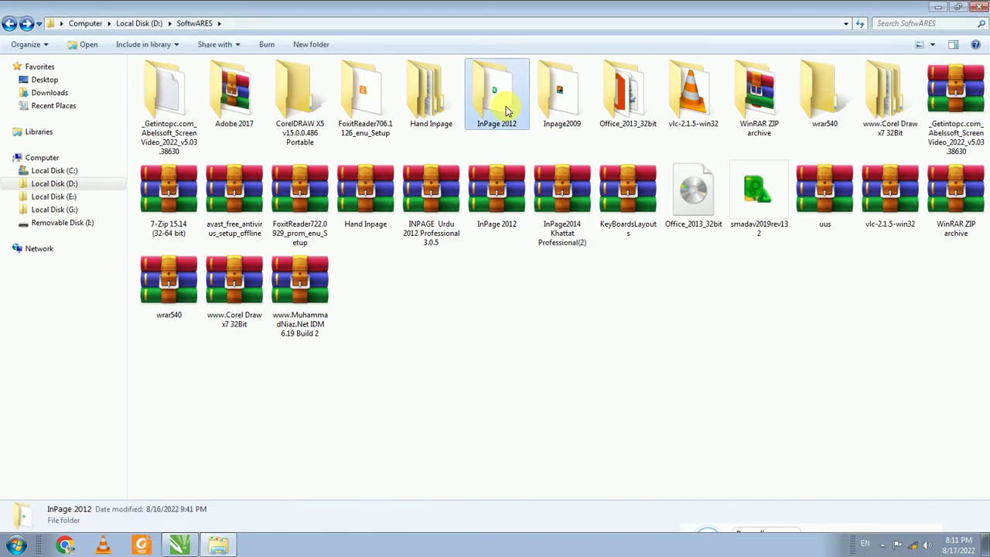
{"action": "double_click", "coordinate": [506, 111]}
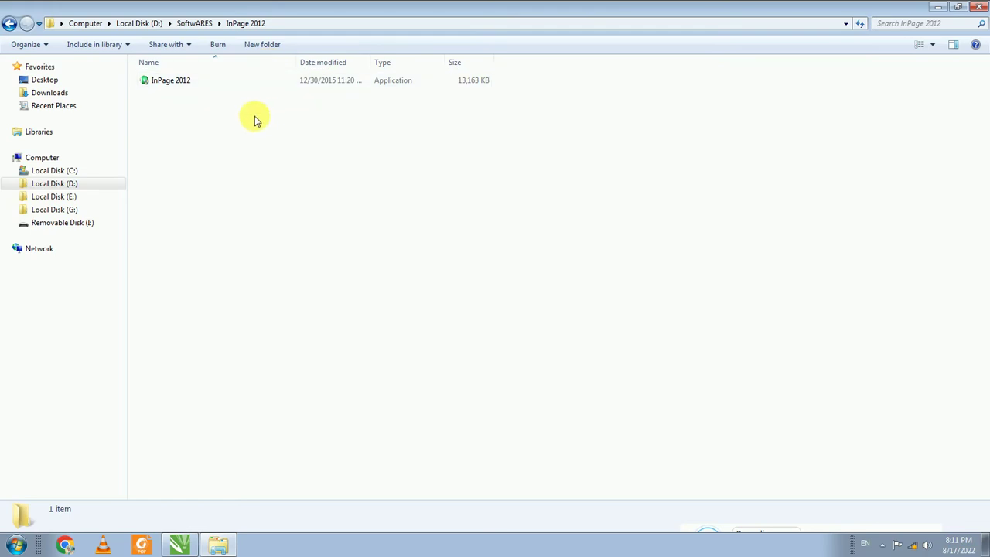
{"action": "left_click", "coordinate": [9, 23]}
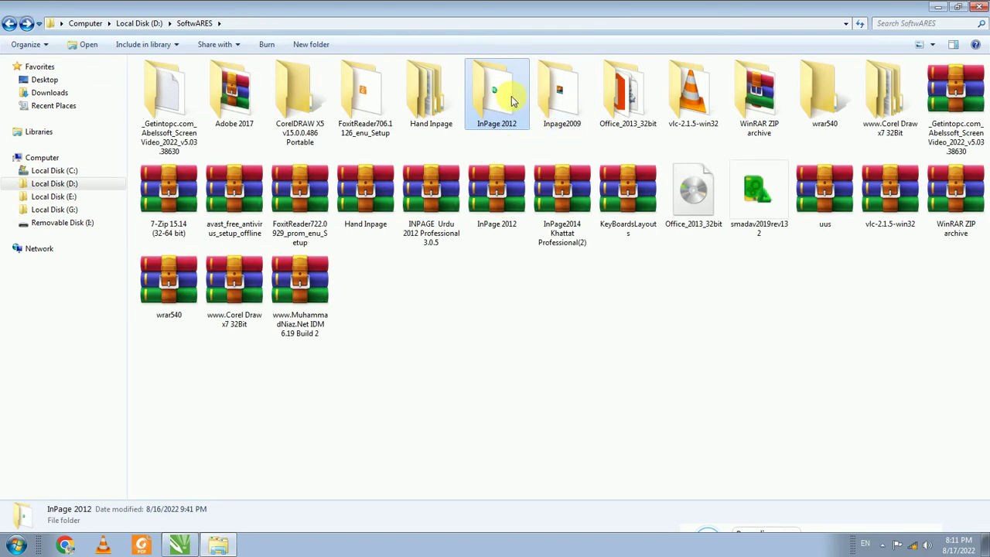
{"action": "double_click", "coordinate": [509, 99]}
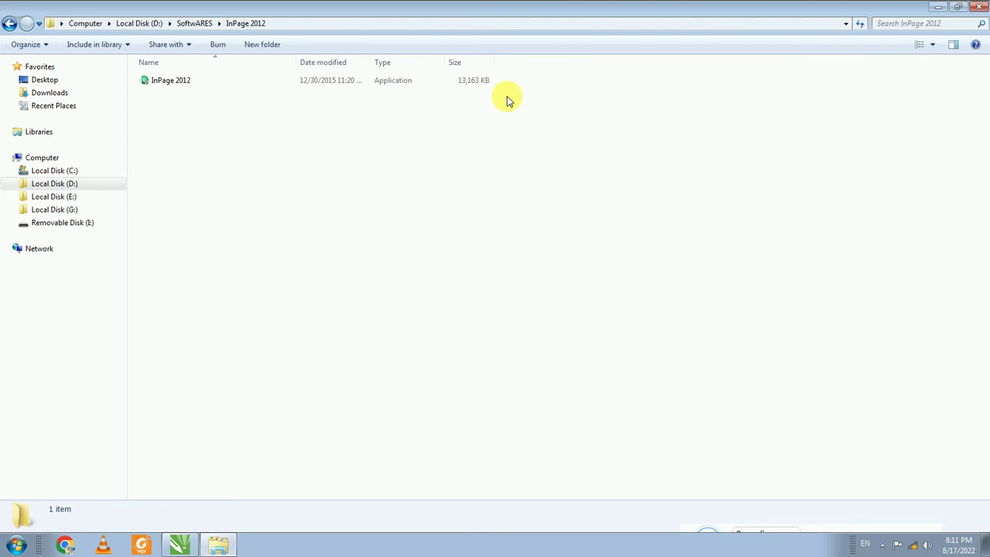
{"action": "left_click", "coordinate": [11, 24]}
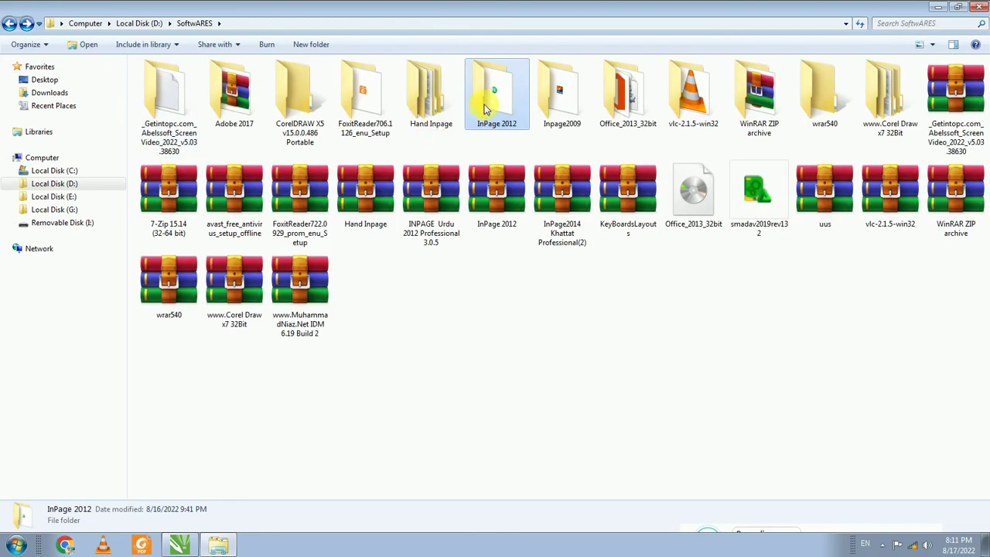
Run the InPage 2012 application from the InPage 2012 folder and continue past the setup wizard's welcome page.
{"action": "right_click", "coordinate": [486, 108]}
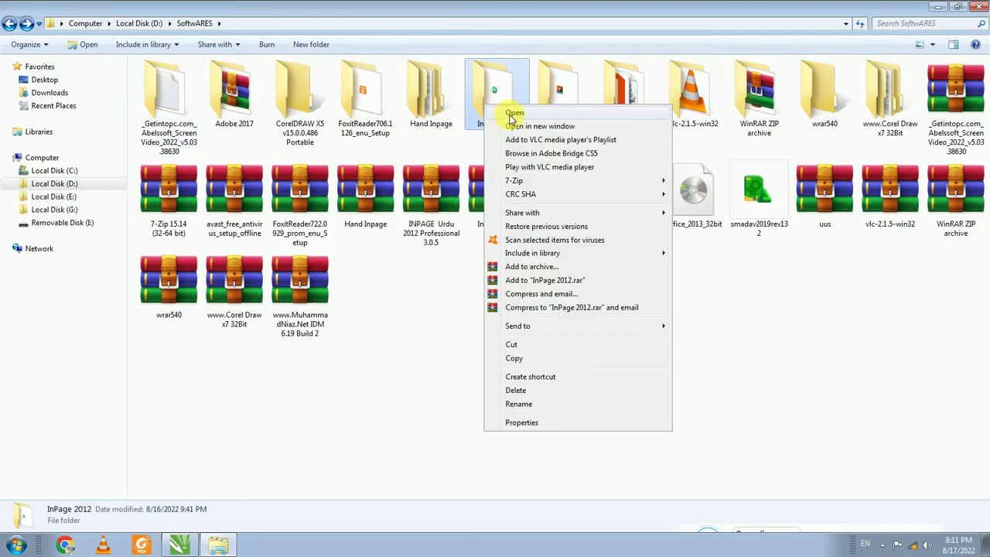
{"action": "left_click", "coordinate": [513, 113]}
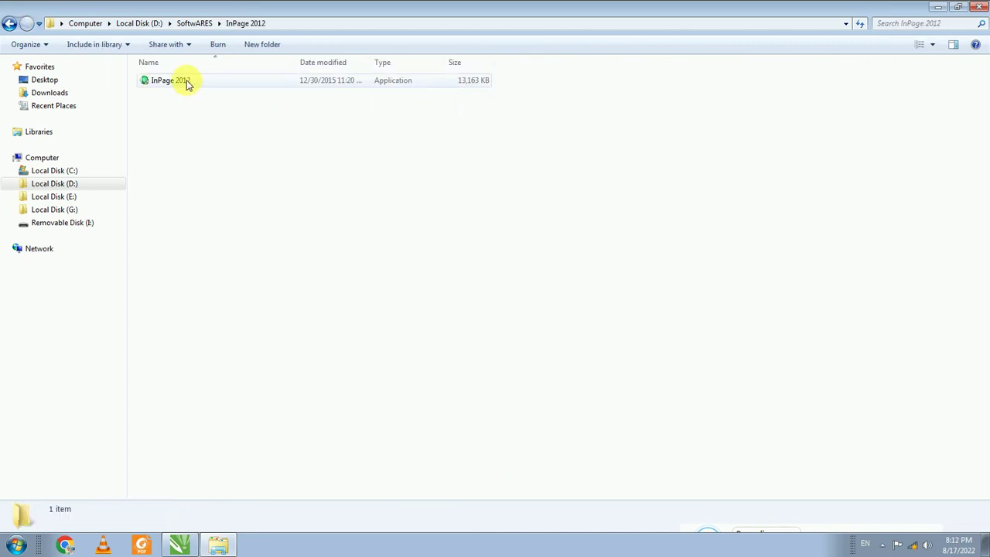
{"action": "left_click", "coordinate": [186, 84]}
{"action": "right_click", "coordinate": [187, 82]}
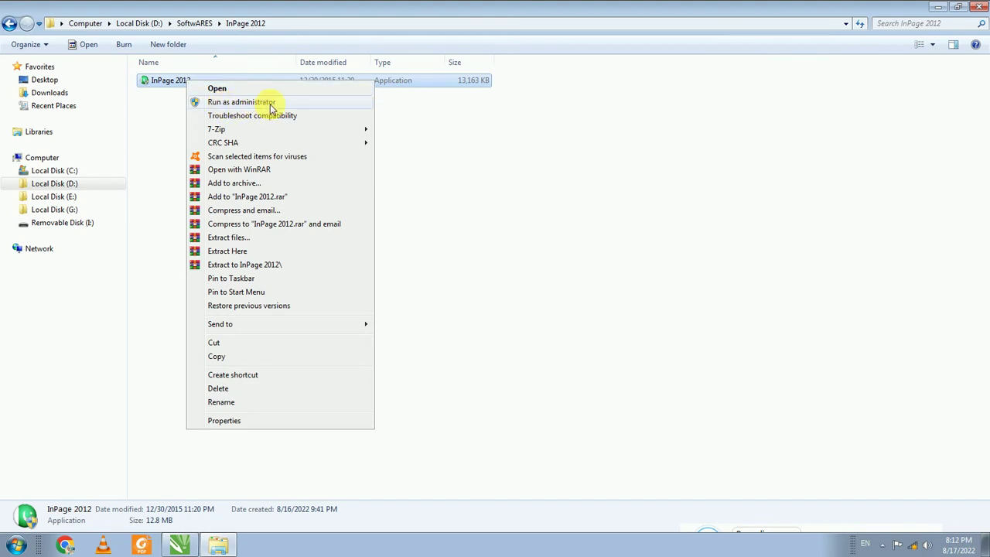
{"action": "left_click", "coordinate": [165, 105]}
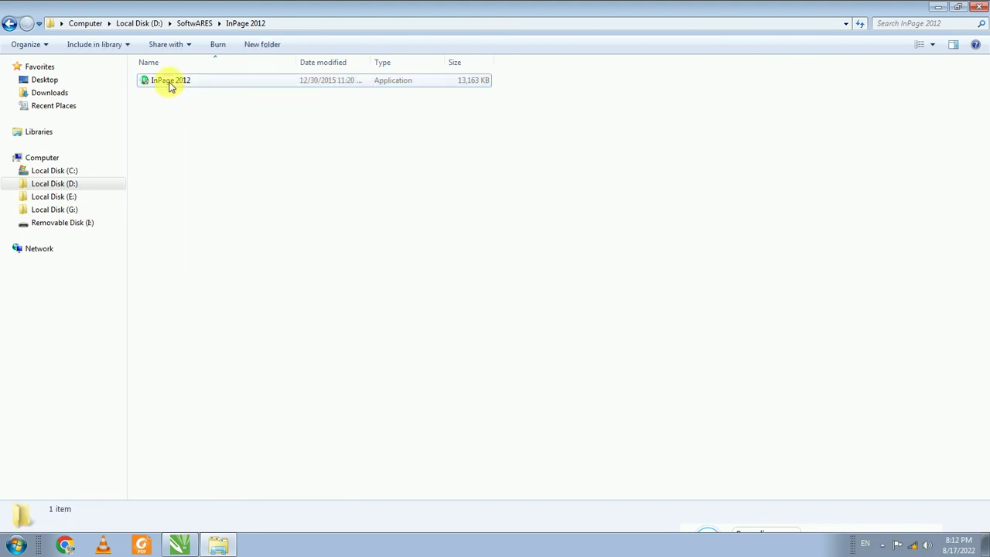
{"action": "double_click", "coordinate": [170, 83]}
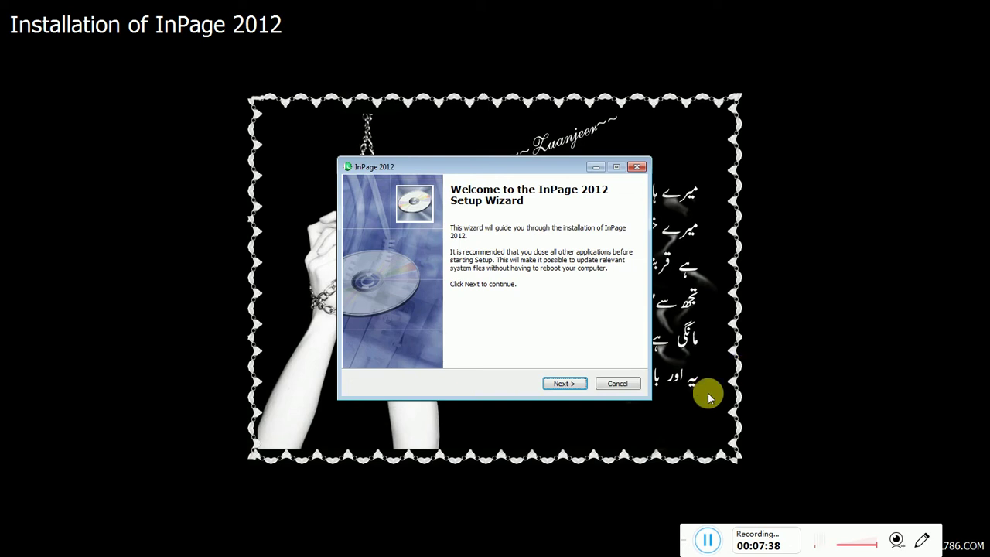
{"action": "left_click", "coordinate": [578, 391]}
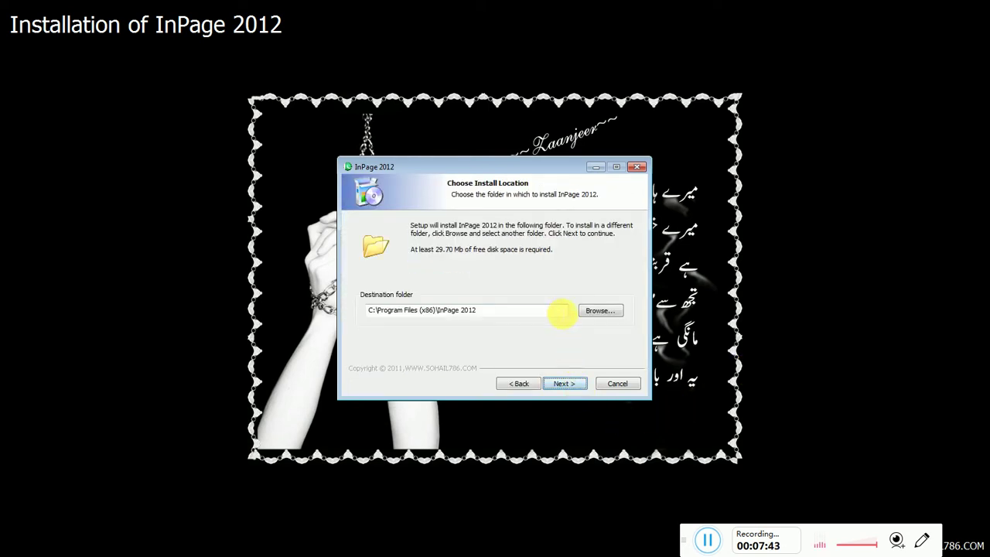
{"action": "left_click_drag", "start_coordinate": [564, 310], "coordinate": [352, 312]}
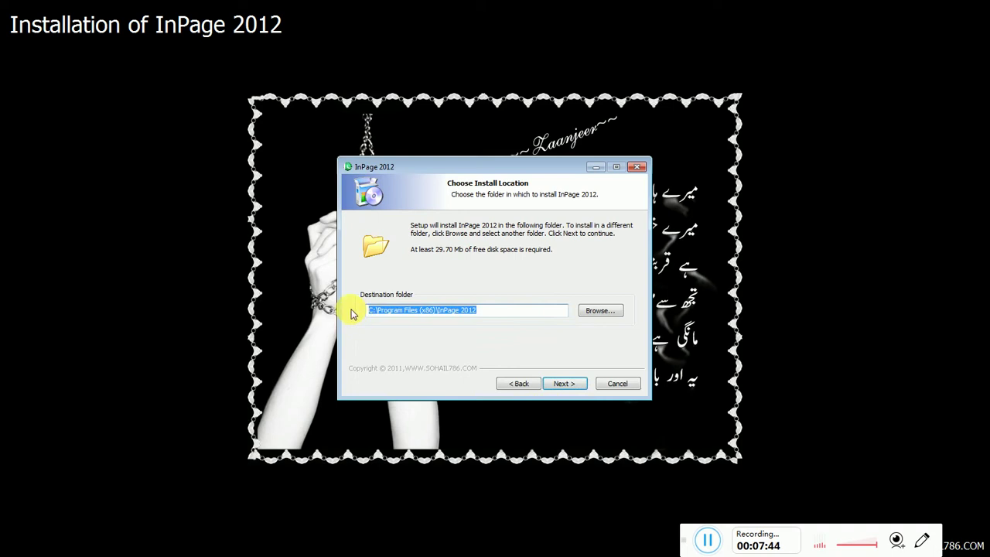
{"action": "left_click", "coordinate": [592, 312]}
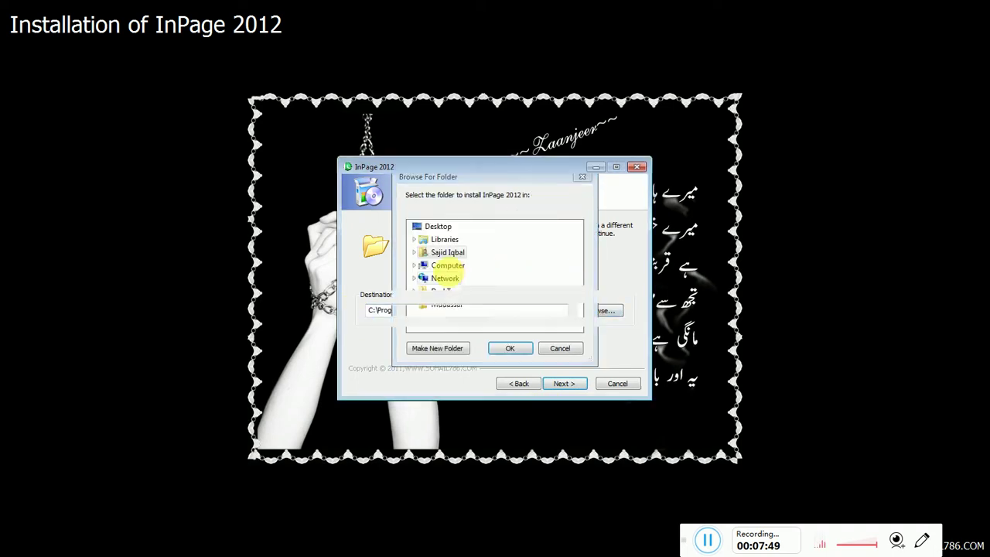
{"action": "key", "text": "Escape"}
{"action": "left_click", "coordinate": [601, 311]}
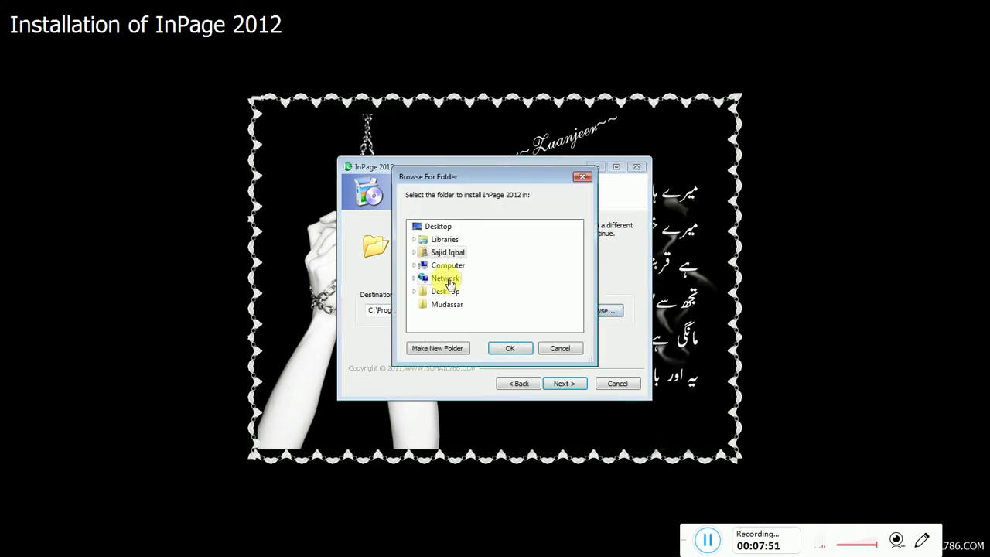
{"action": "double_click", "coordinate": [448, 267]}
{"action": "key", "text": "Escape"}
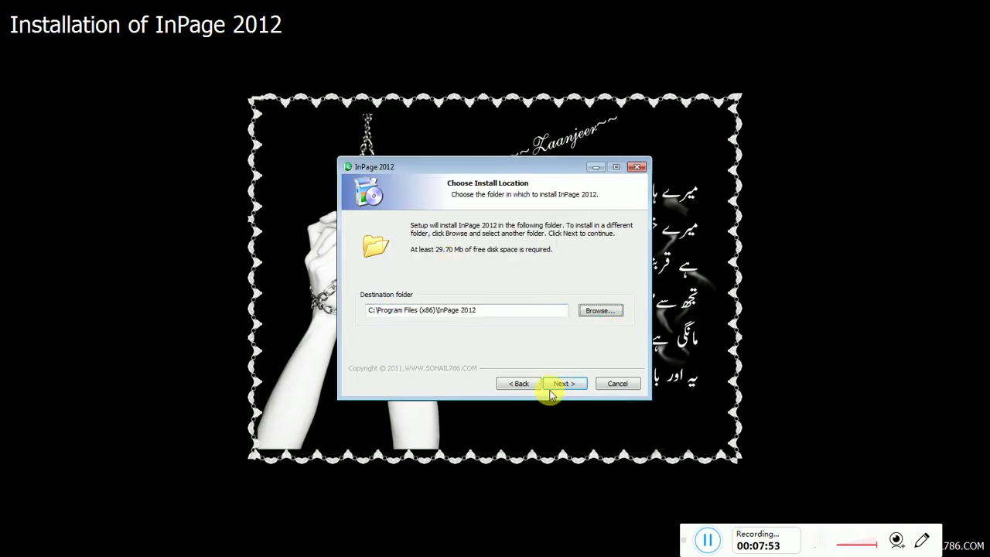
Accept the destination folder C:\Program Files (x86)\InPage 2012 and the Start Menu folder InPage 2012 Version 2.0, leaving shortcut creation enabled.
{"action": "left_click_drag", "start_coordinate": [497, 311], "coordinate": [349, 315]}
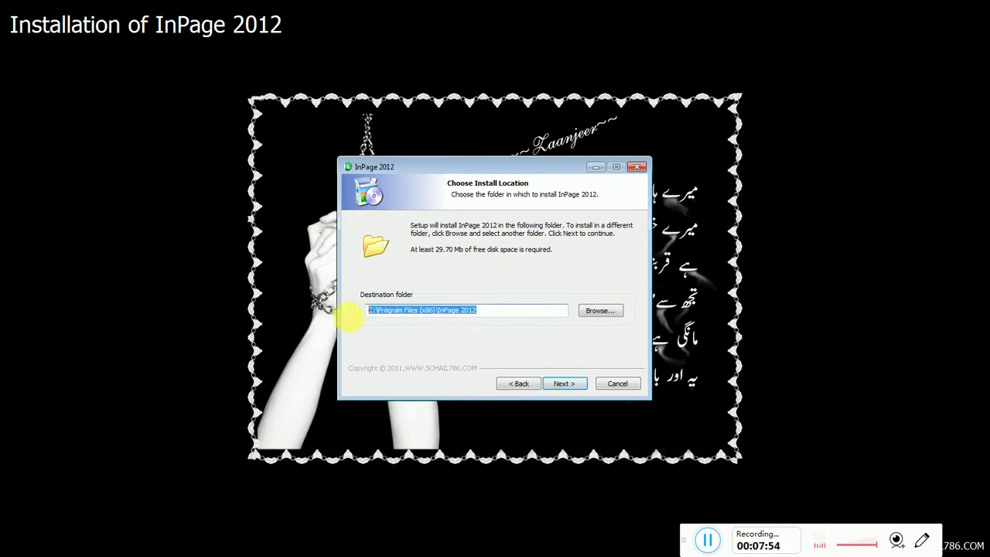
{"action": "left_click", "coordinate": [560, 384]}
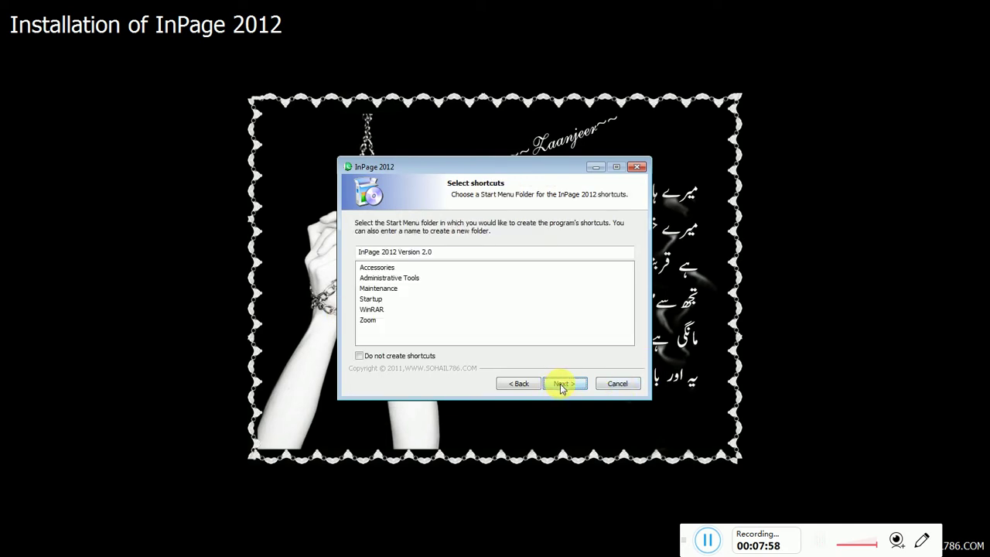
{"action": "left_click", "coordinate": [359, 356]}
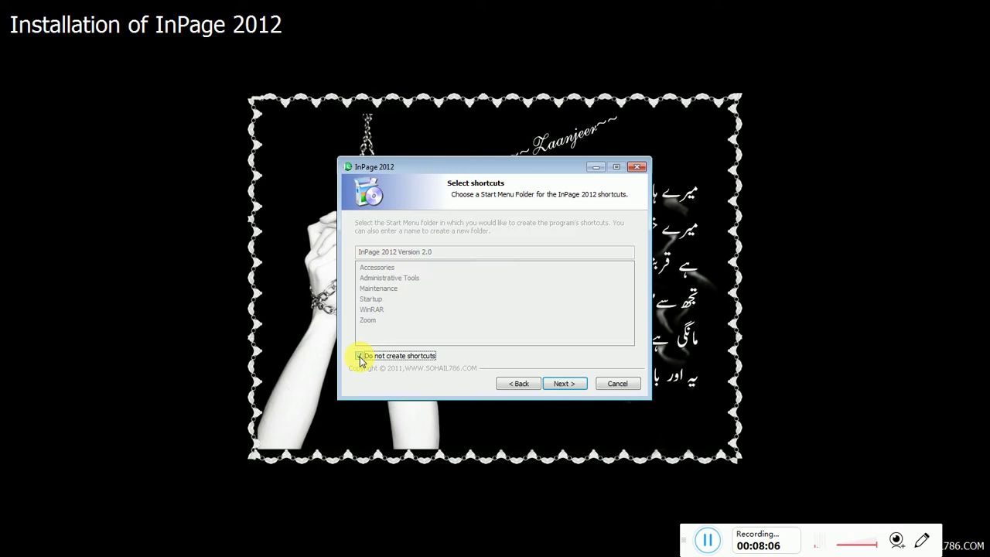
{"action": "left_click", "coordinate": [360, 357]}
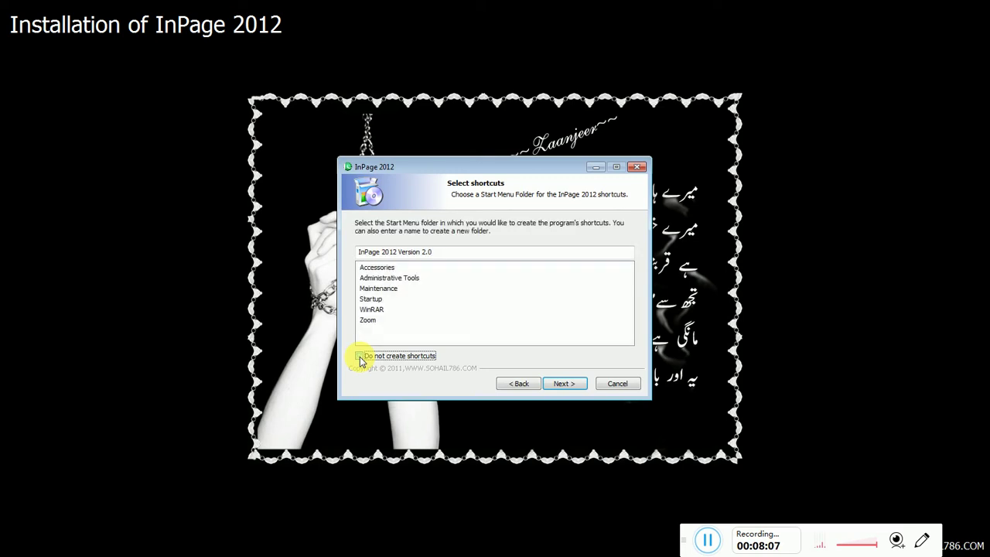
{"action": "left_click", "coordinate": [568, 384]}
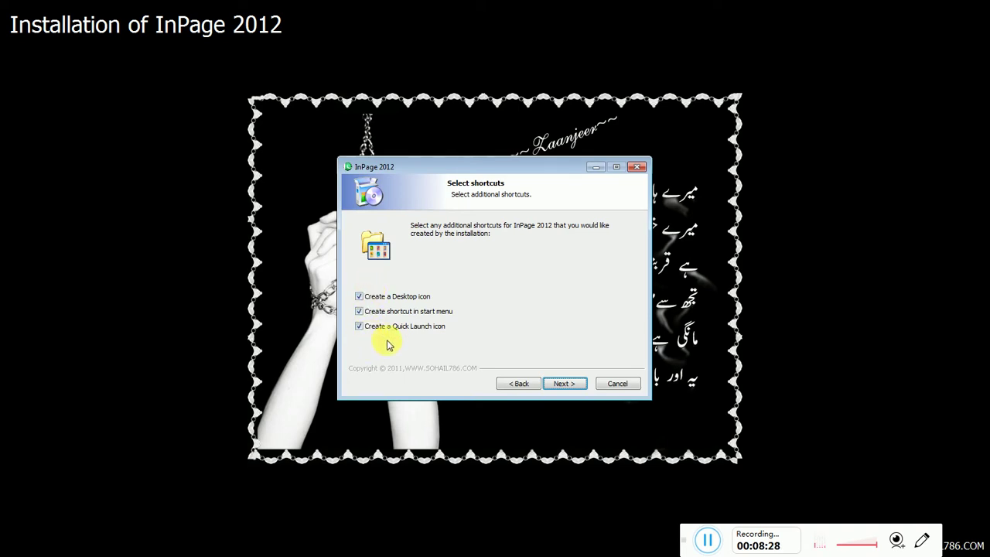
Install InPage 2012 with desktop, start menu and Quick Launch shortcuts, and finish the wizard with Launch InPage 2012 enabled.
{"action": "left_click", "coordinate": [563, 385]}
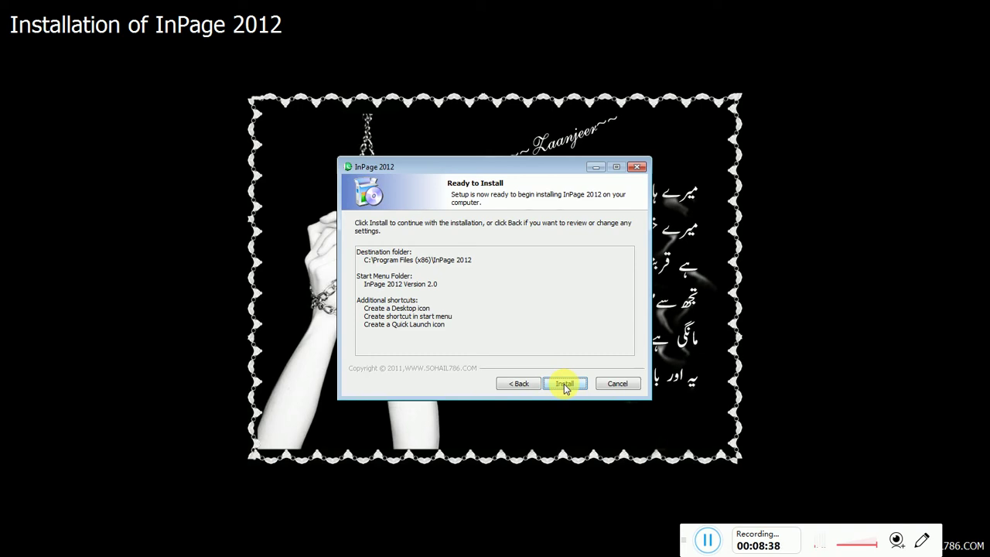
{"action": "left_click", "coordinate": [564, 384]}
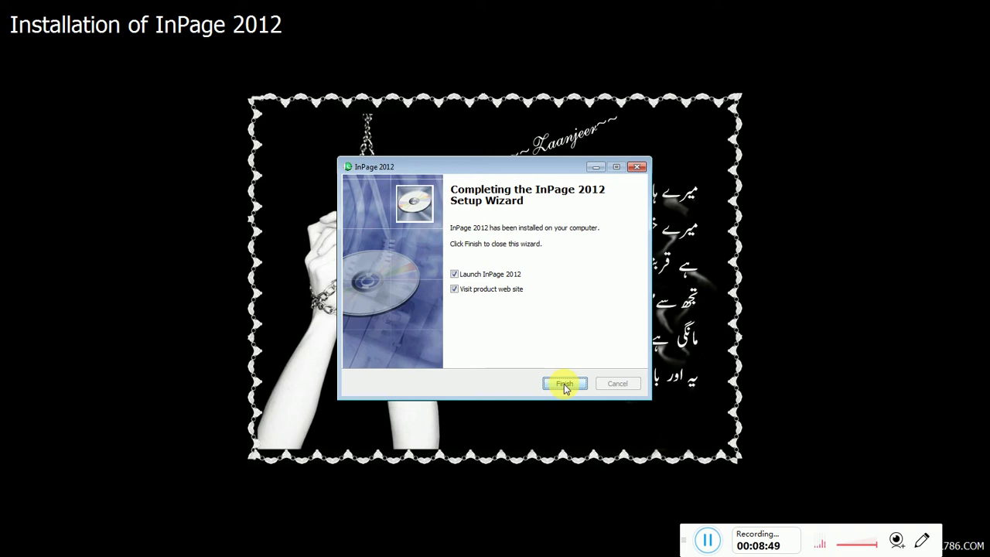
{"action": "left_click", "coordinate": [564, 383]}
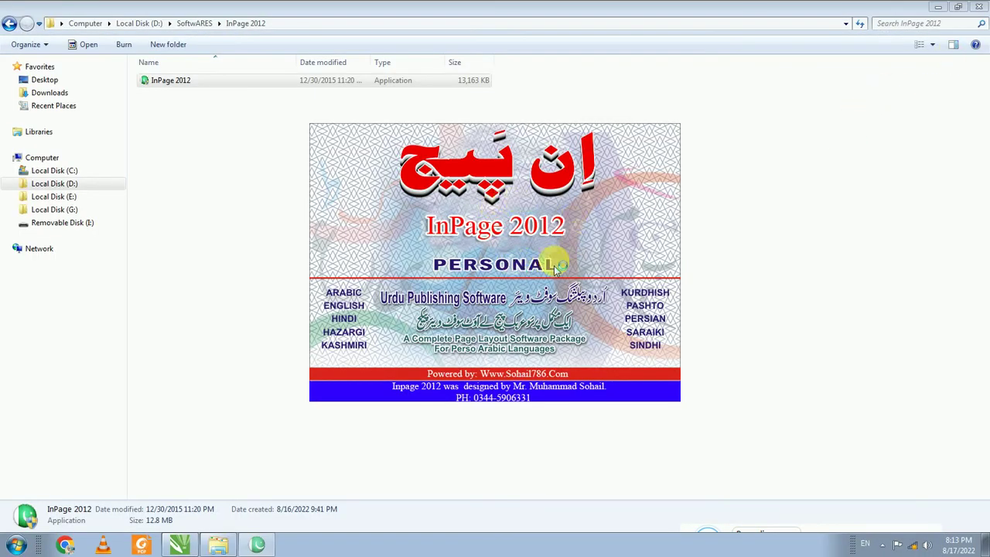
Close the InPage 2012 folder window and switch to the running Urdu InPage 2012 program.
{"action": "left_click", "coordinate": [979, 7]}
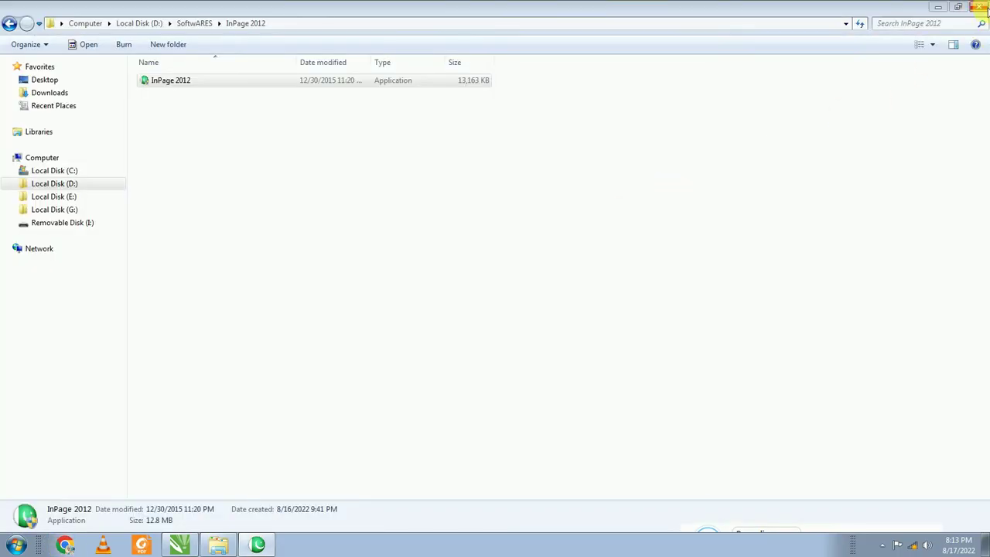
{"action": "left_click", "coordinate": [979, 10]}
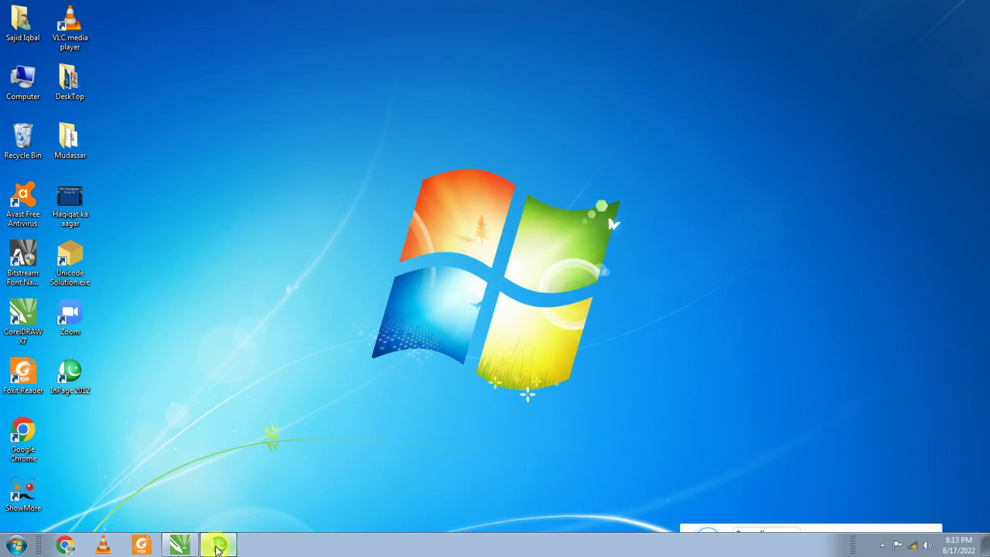
{"action": "left_click", "coordinate": [219, 545]}
Move the Urdu InPage 2012 window higher on the desktop and enlarge it almost to the taskbar.
{"action": "left_click_drag", "start_coordinate": [587, 139], "coordinate": [591, 61]}
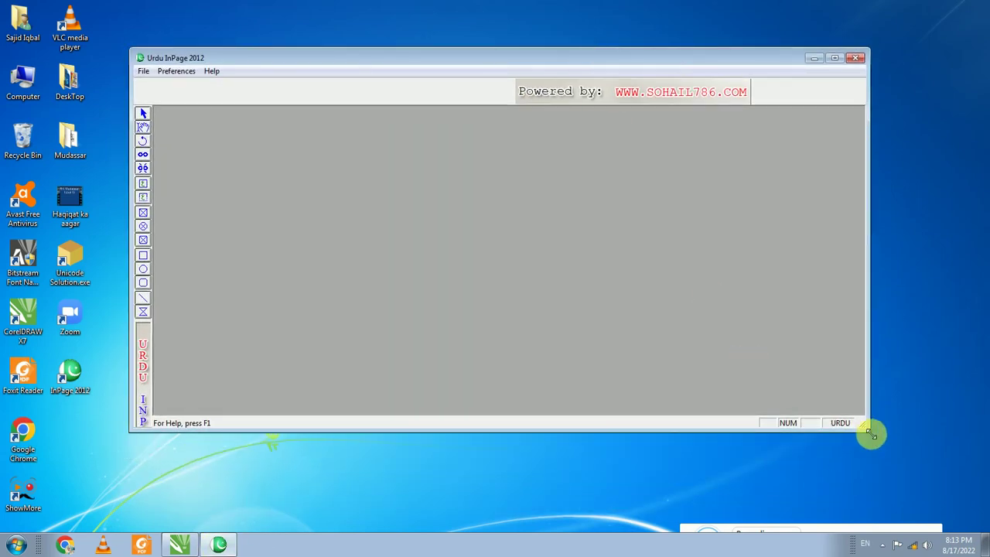
{"action": "left_click_drag", "start_coordinate": [869, 433], "coordinate": [900, 520]}
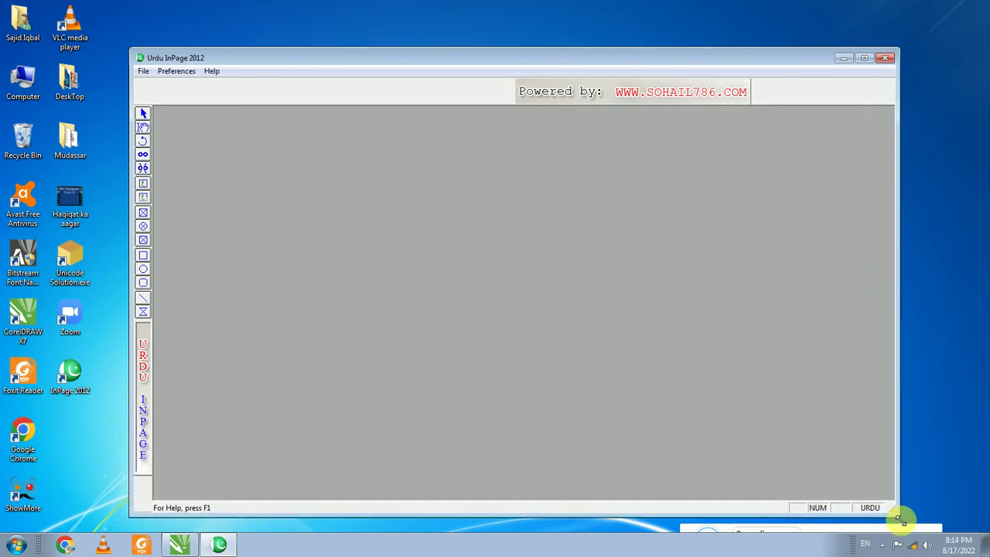
Shift the Urdu InPage 2012 window closer to the desktop's upper edge and make it slightly wider.
{"action": "left_click_drag", "start_coordinate": [199, 64], "coordinate": [179, 43]}
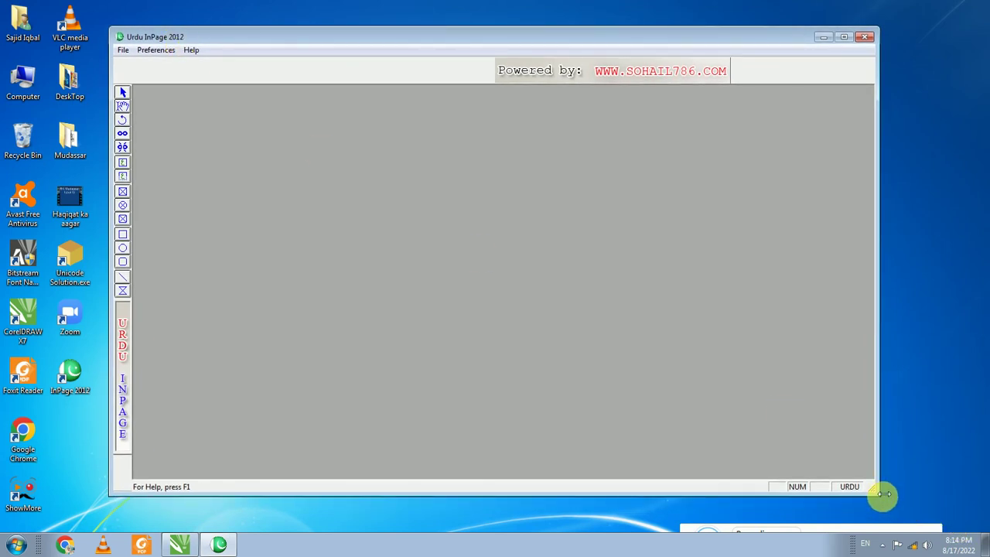
{"action": "left_click_drag", "start_coordinate": [884, 494], "coordinate": [895, 490]}
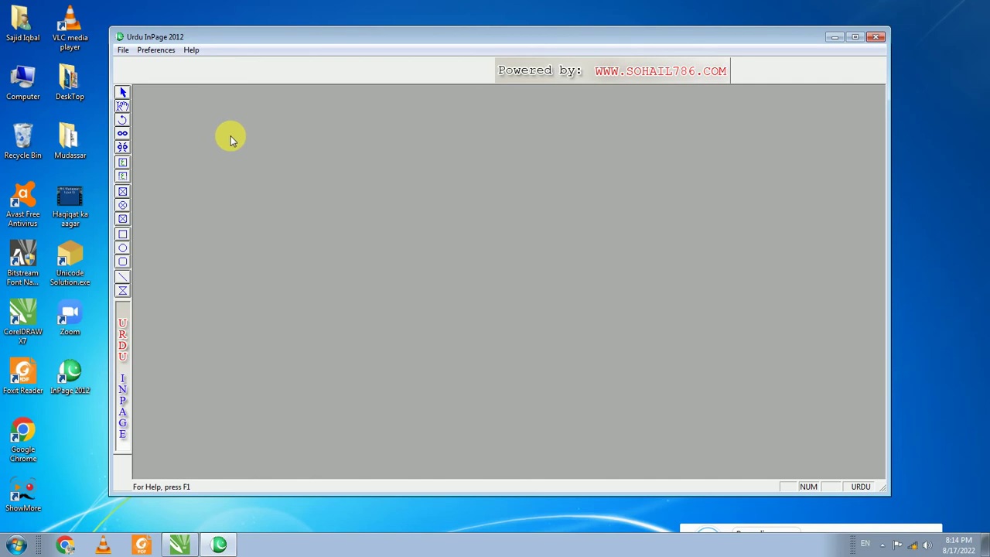
{"action": "left_click", "coordinate": [121, 36]}
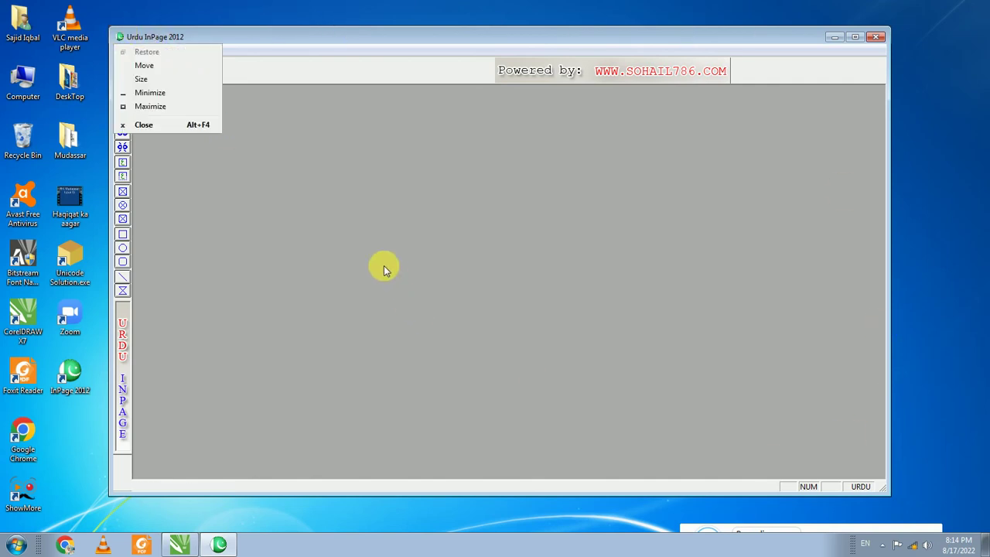
{"action": "left_click", "coordinate": [286, 11]}
{"action": "left_click", "coordinate": [147, 34]}
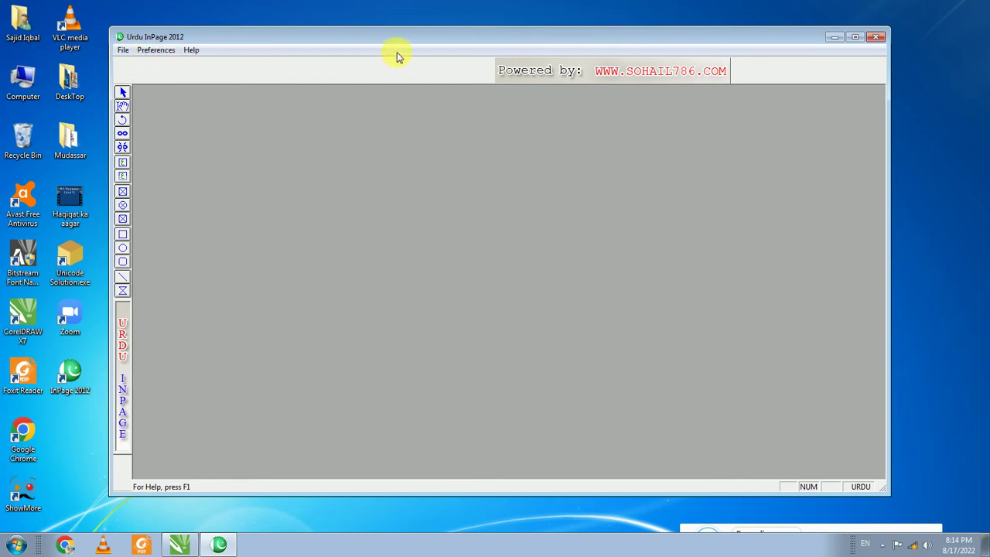
Open the Keyboard Preferences, look through the available keyboard layouts and choose Phonetic.
{"action": "left_click", "coordinate": [151, 51]}
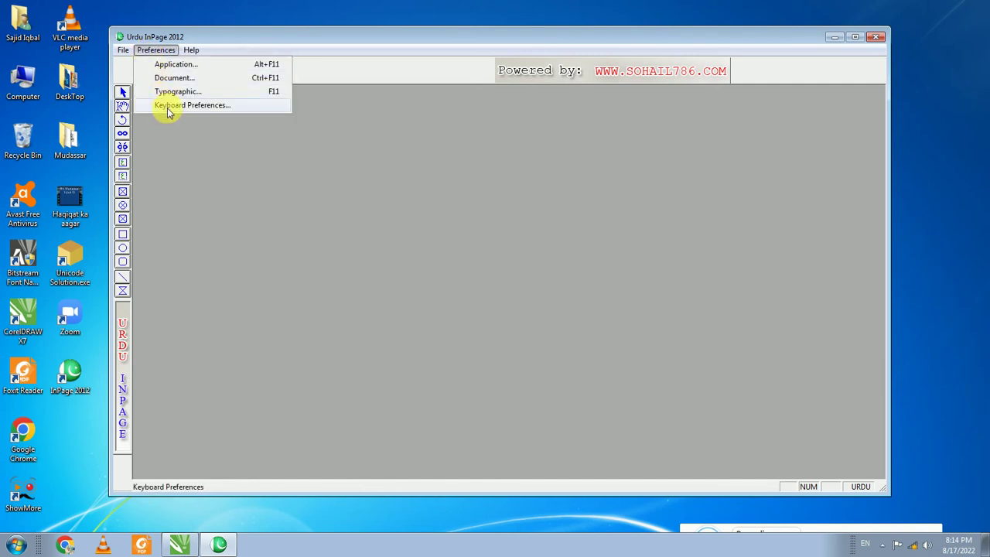
{"action": "left_click", "coordinate": [169, 108]}
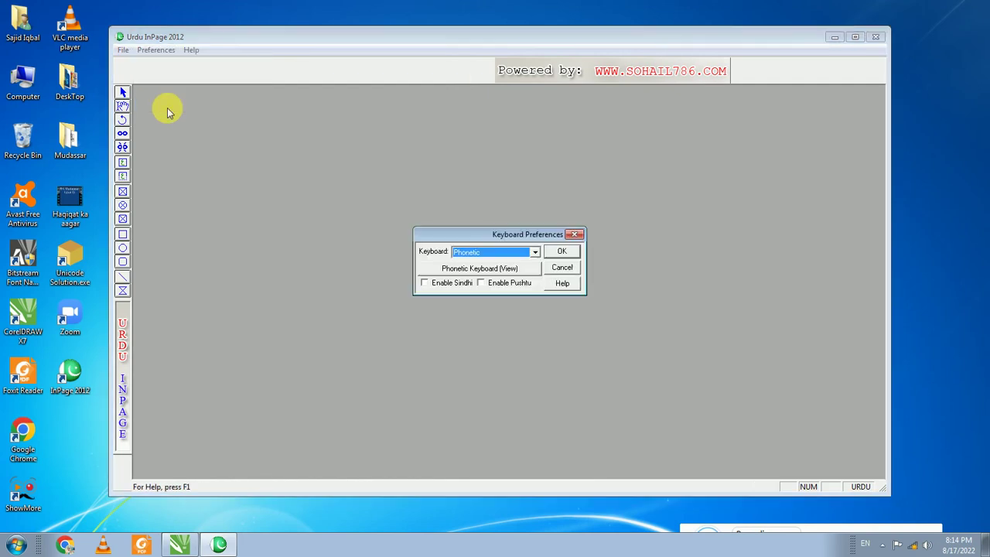
{"action": "left_click", "coordinate": [533, 253]}
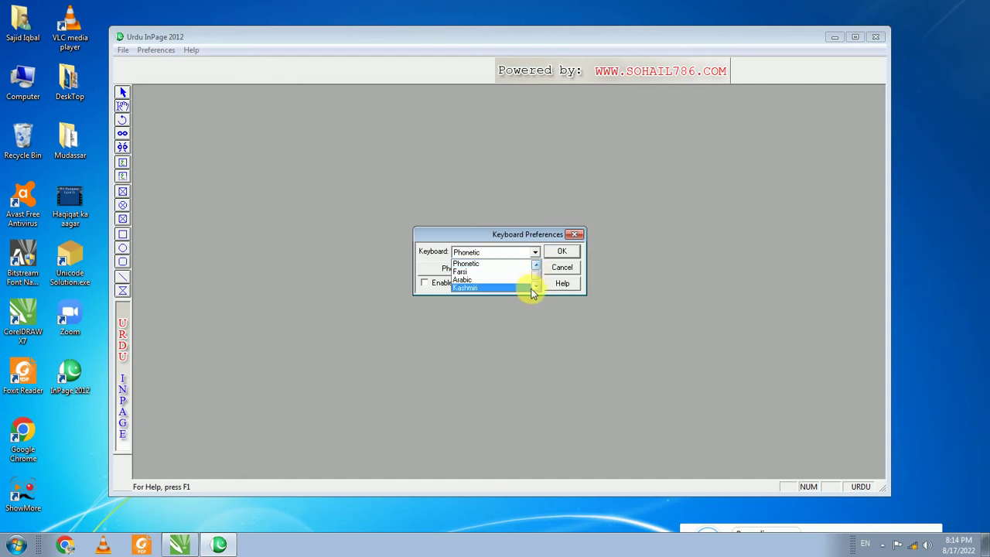
{"action": "scroll", "coordinate": [537, 283], "scroll_direction": "down", "scroll_amount": 1}
{"action": "scroll", "coordinate": [530, 258], "scroll_direction": "up", "scroll_amount": 2}
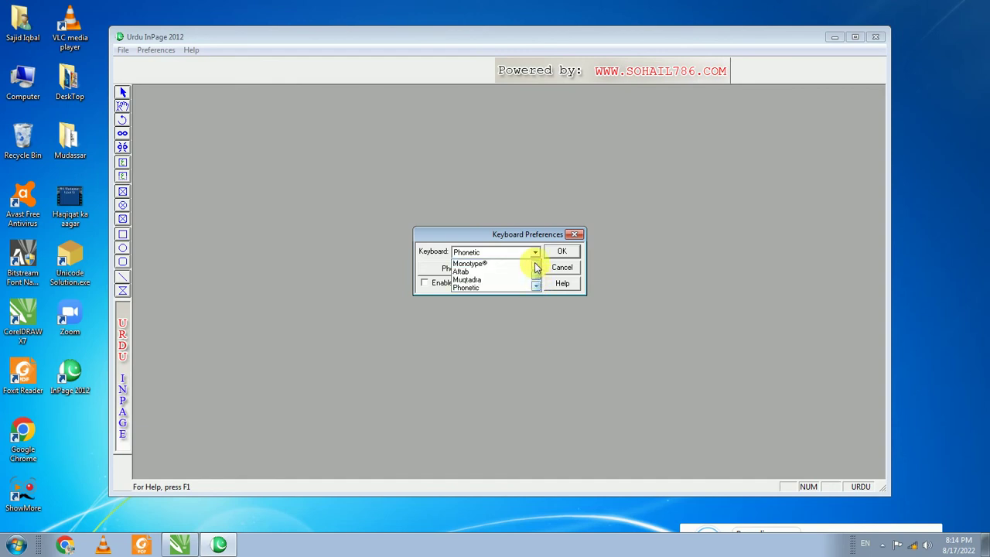
{"action": "left_click", "coordinate": [489, 290]}
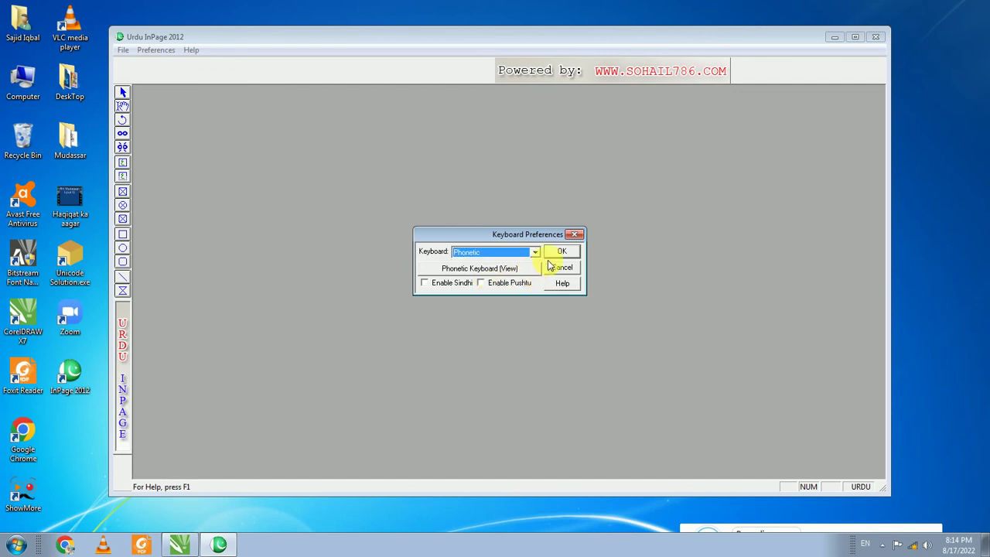
View the Phonetic keyboard's character map, close it and accept the keyboard preferences.
{"action": "left_click", "coordinate": [476, 272]}
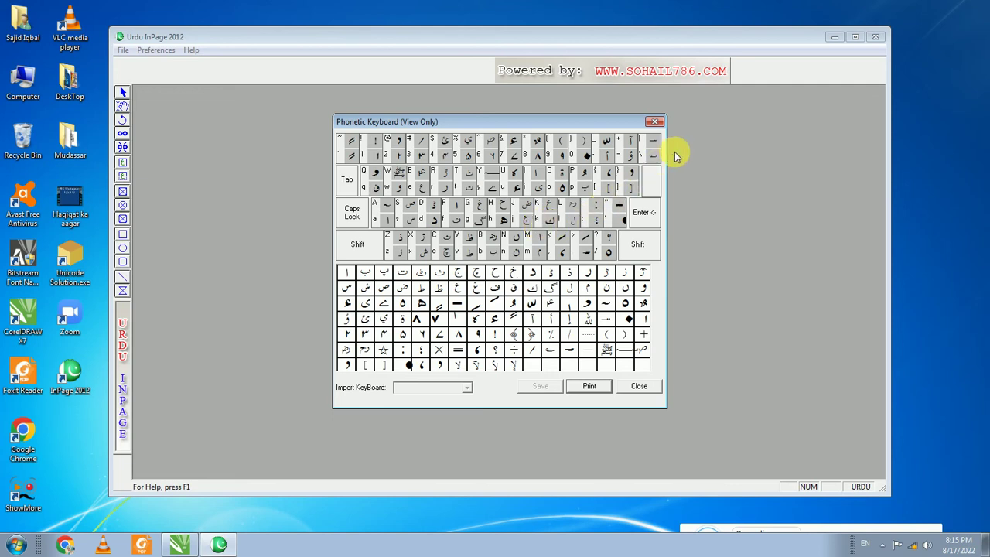
{"action": "left_click", "coordinate": [655, 124]}
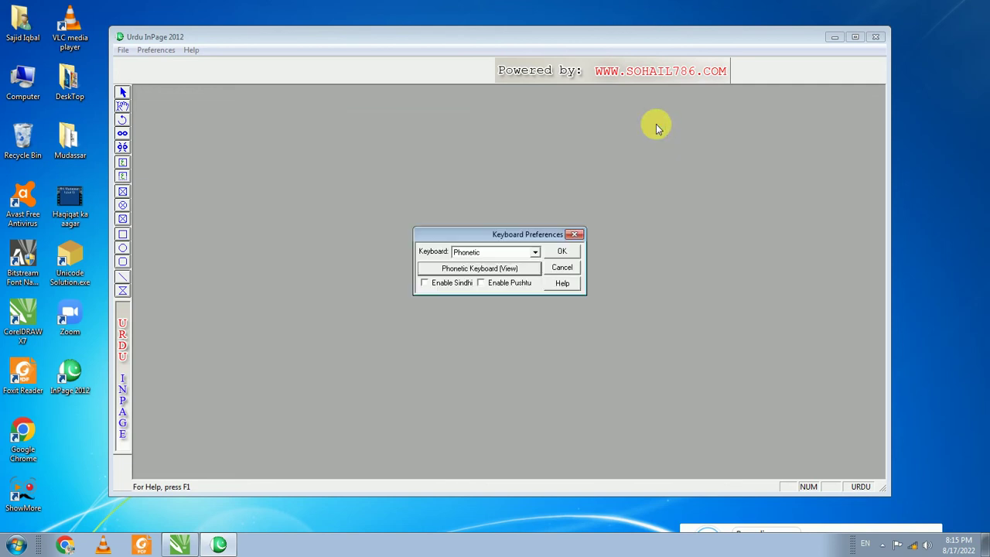
{"action": "left_click", "coordinate": [564, 255]}
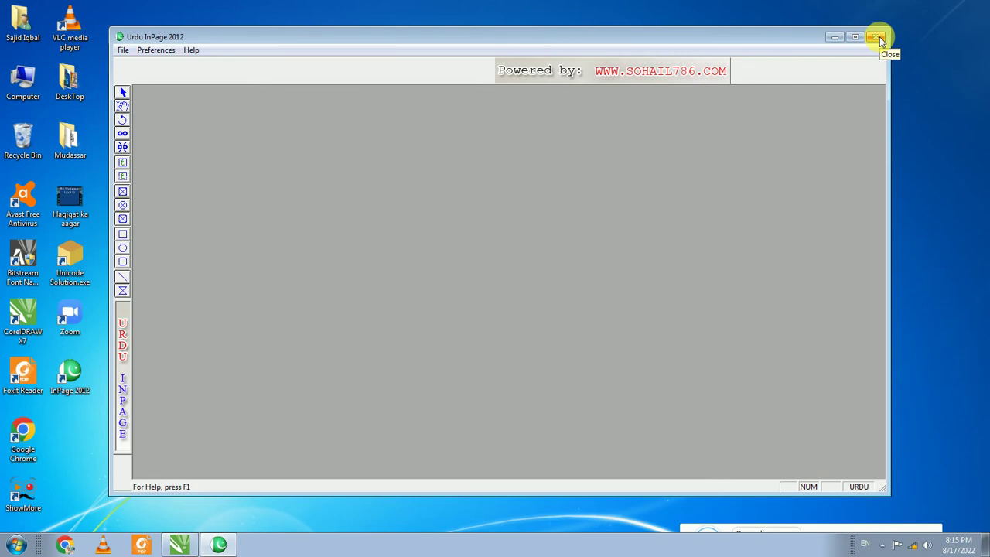
Close Urdu InPage 2012 and run the inpage installer from the SoftwARES\Inpage2009 folder on Local Disk (D:).
{"action": "left_click", "coordinate": [881, 40]}
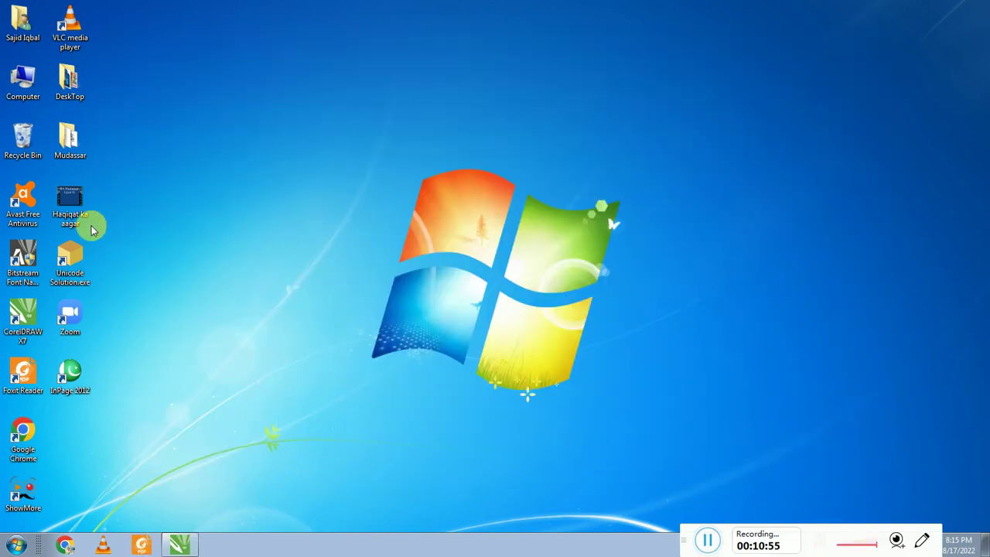
{"action": "double_click", "coordinate": [25, 77]}
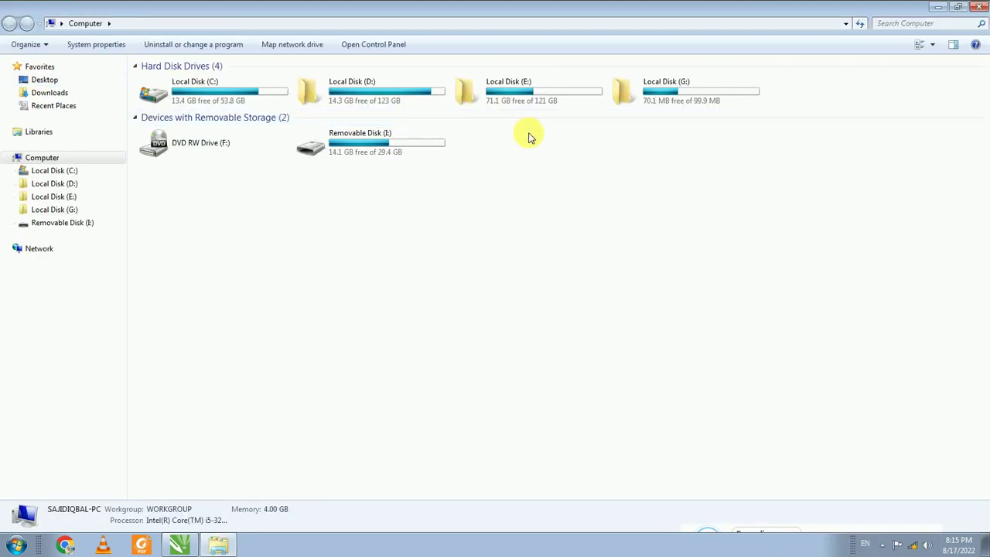
{"action": "double_click", "coordinate": [387, 99]}
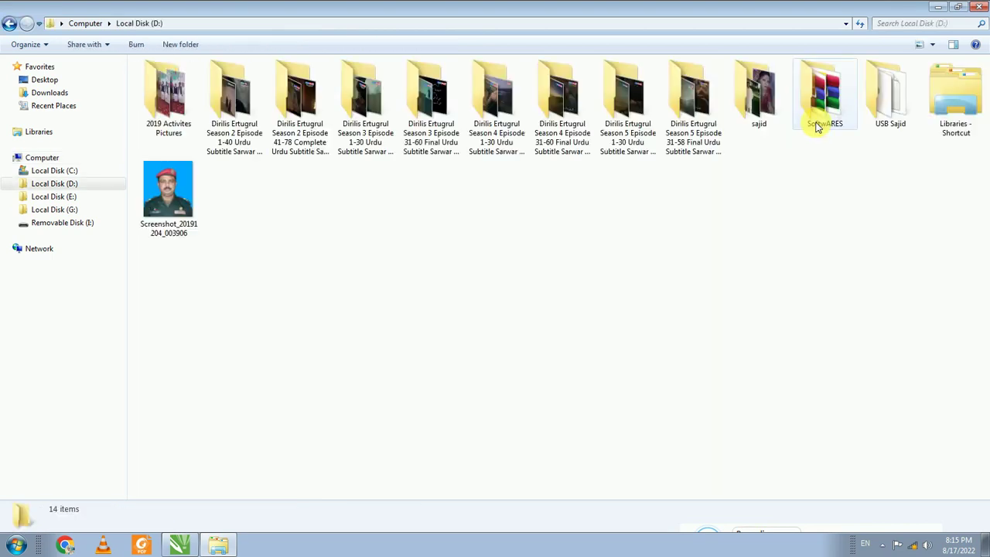
{"action": "double_click", "coordinate": [817, 127]}
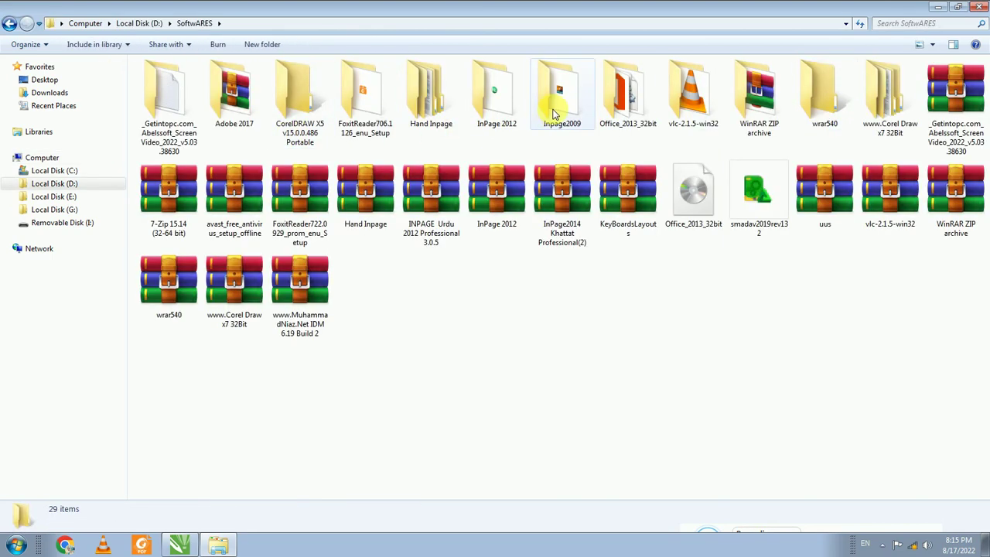
{"action": "double_click", "coordinate": [546, 102]}
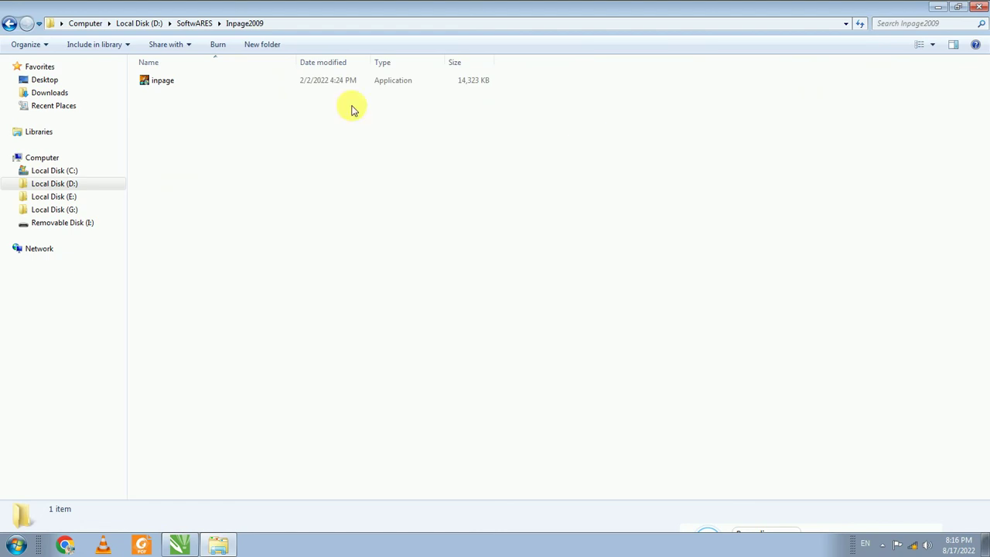
{"action": "double_click", "coordinate": [166, 81]}
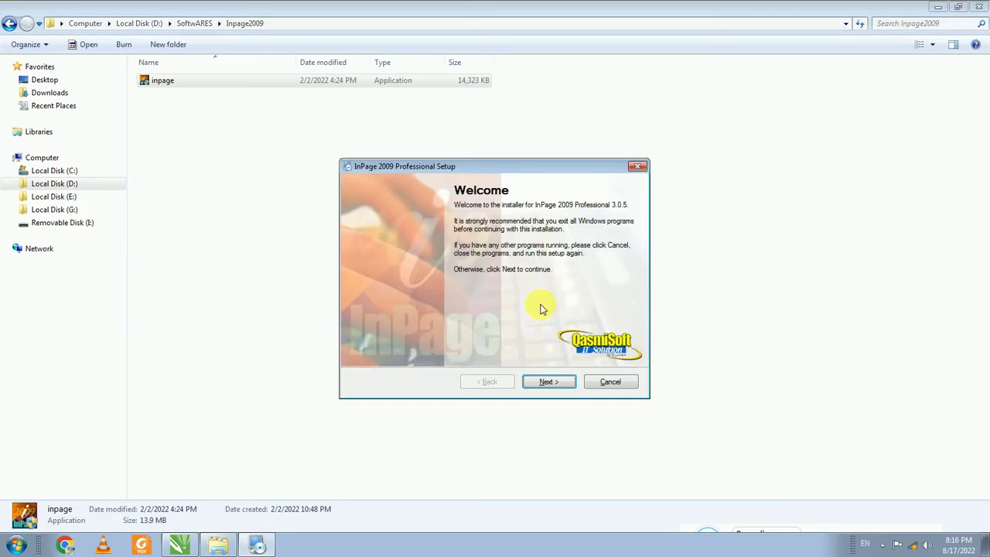
Pass the InPage 2009 Professional welcome page and agree to the terms of the license agreement.
{"action": "left_click", "coordinate": [547, 385]}
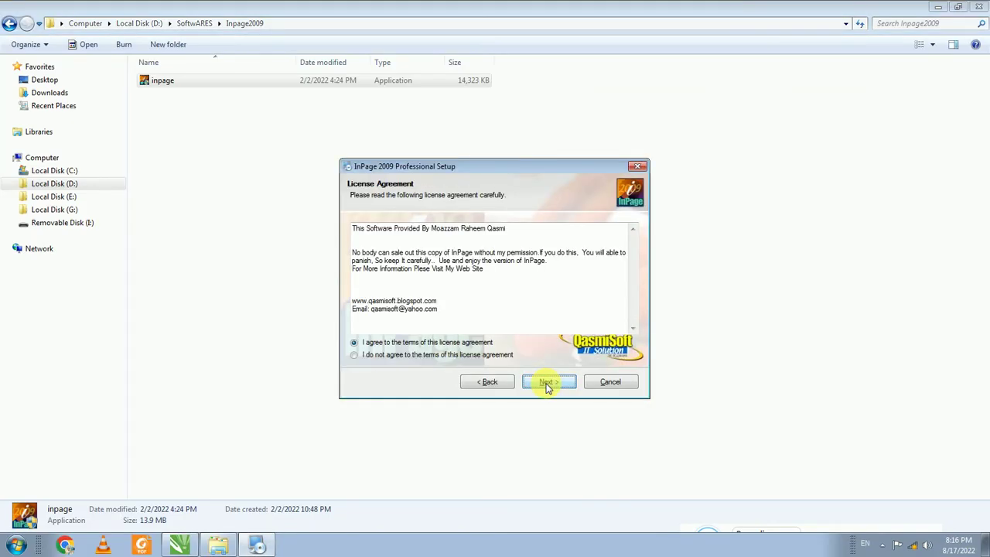
{"action": "left_click_drag", "start_coordinate": [368, 228], "coordinate": [435, 310]}
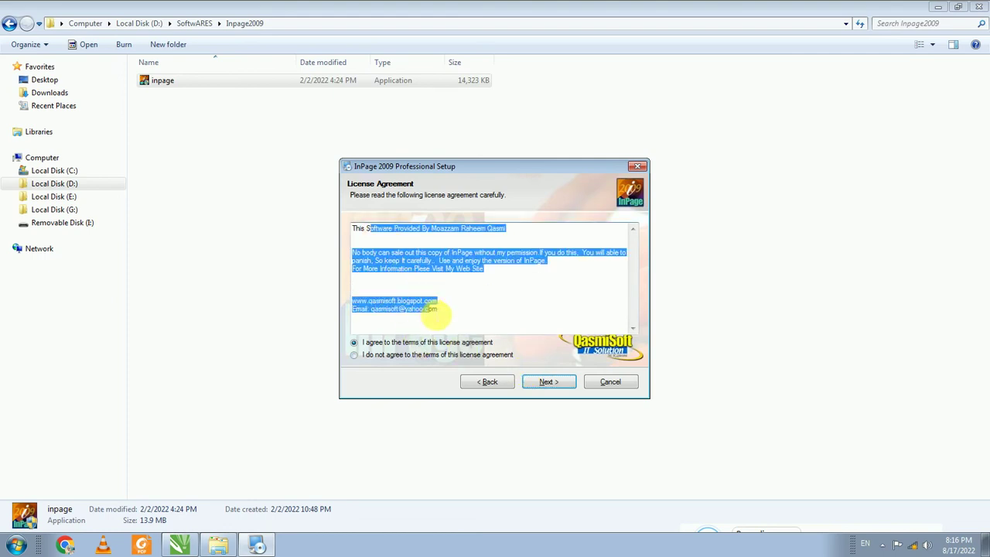
{"action": "left_click", "coordinate": [370, 356]}
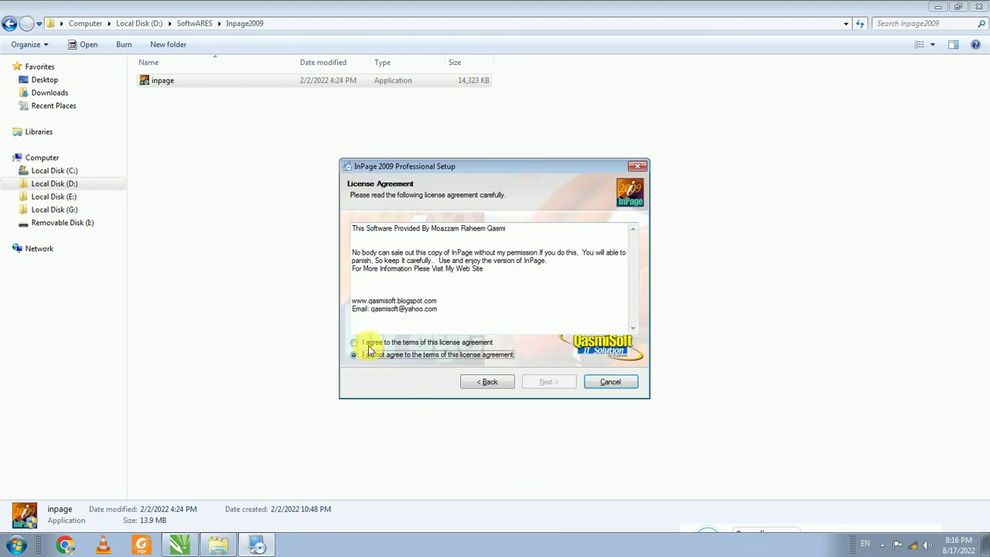
{"action": "left_click", "coordinate": [369, 344]}
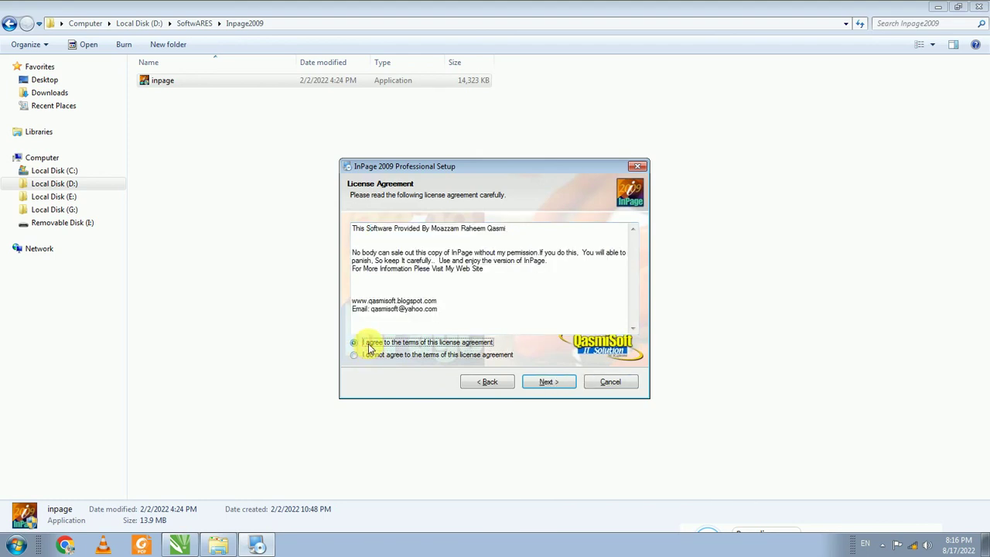
{"action": "left_click", "coordinate": [545, 382]}
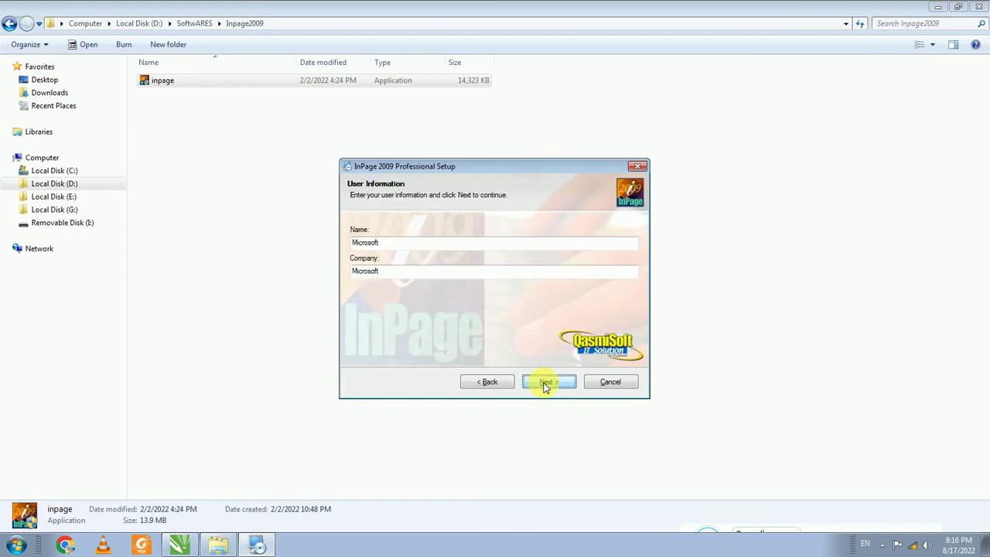
Review the setup's user information and accept Microsoft as both the name and the company.
{"action": "left_click_drag", "start_coordinate": [385, 243], "coordinate": [343, 243]}
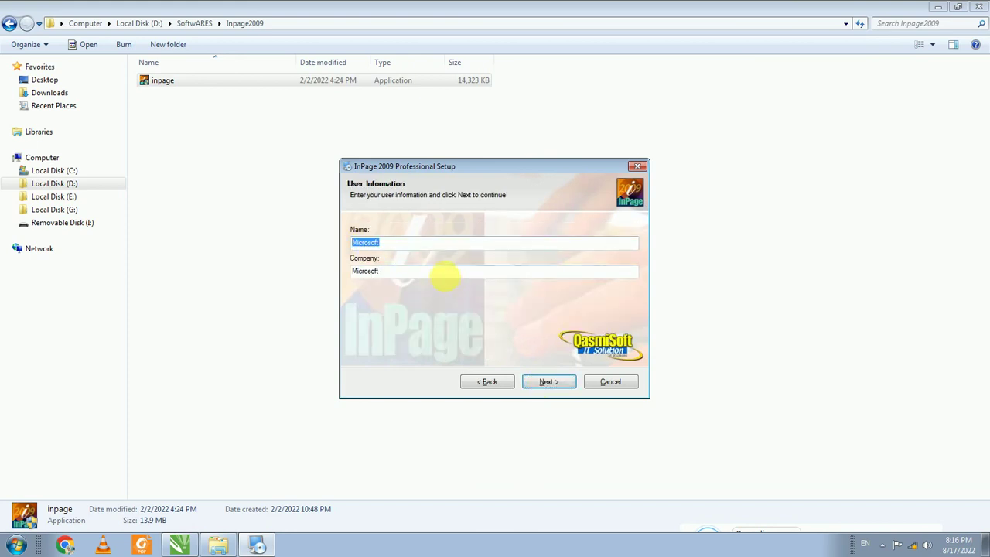
{"action": "left_click_drag", "start_coordinate": [445, 276], "coordinate": [290, 281]}
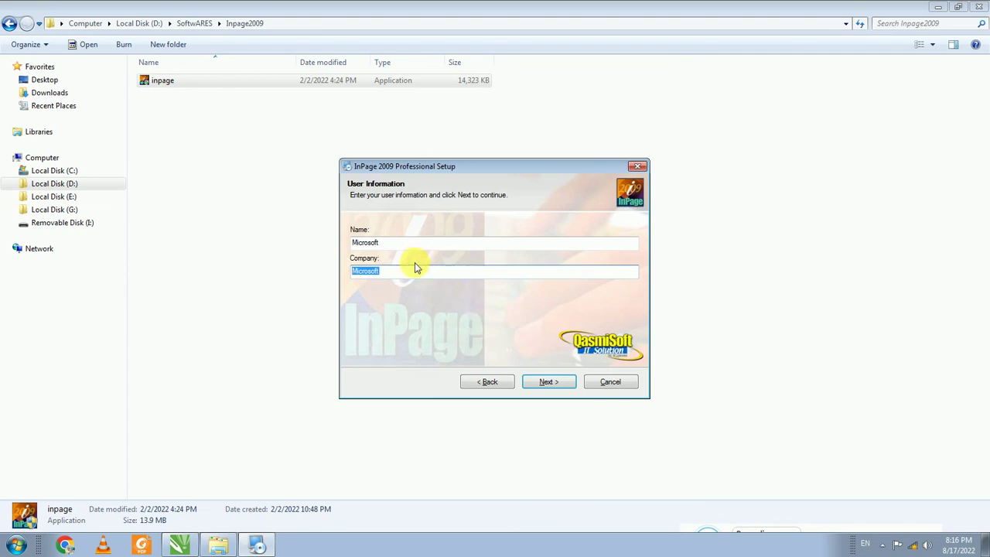
{"action": "left_click", "coordinate": [550, 382]}
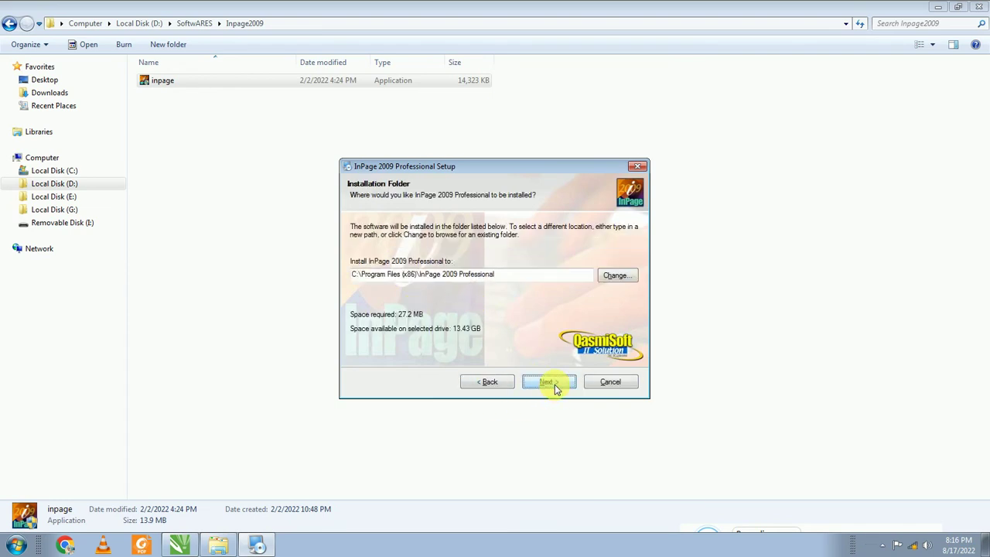
{"action": "left_click", "coordinate": [616, 280]}
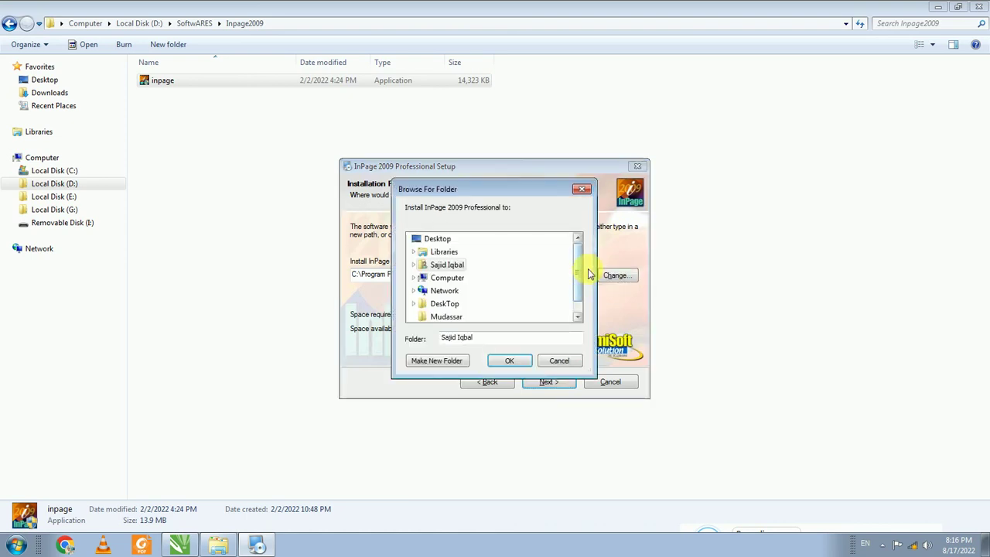
{"action": "left_click_drag", "start_coordinate": [585, 271], "coordinate": [581, 295]}
{"action": "left_click", "coordinate": [430, 264]}
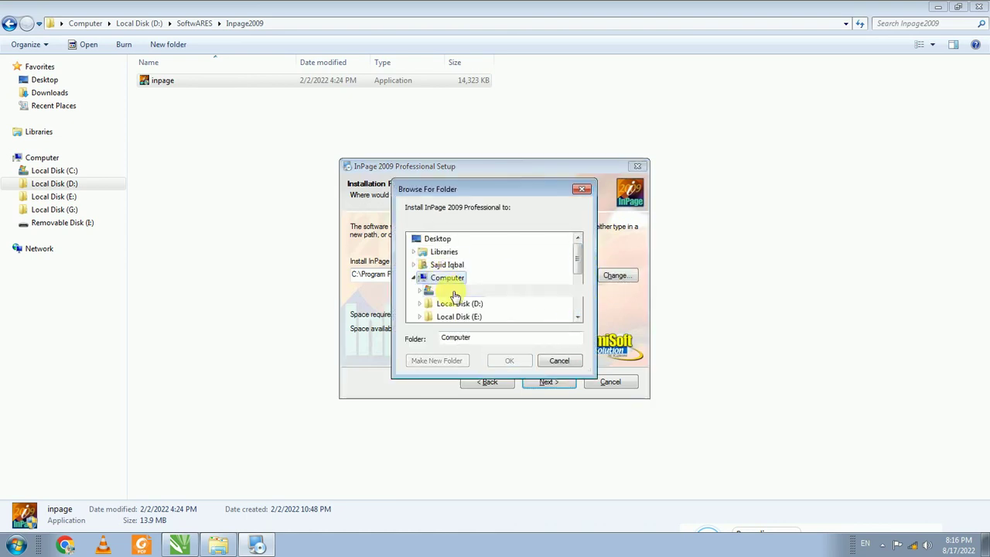
{"action": "left_click", "coordinate": [559, 361]}
Install InPage 2009 Professional to C:\Program Files (x86)\InPage 2009 Professional with shortcuts in the InPage 2009 Professional folder for all users, and finish the setup.
{"action": "left_click", "coordinate": [550, 386]}
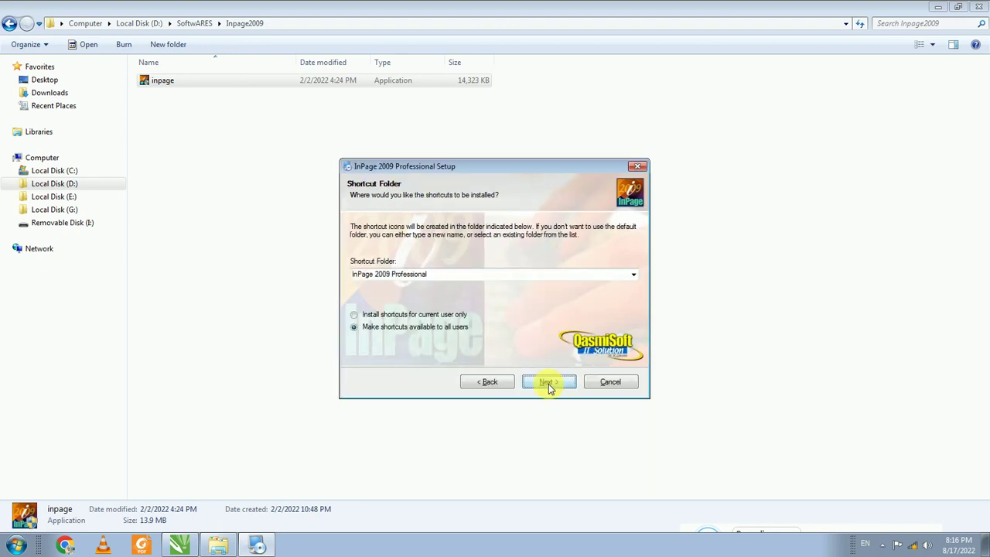
{"action": "left_click", "coordinate": [548, 382]}
{"action": "left_click", "coordinate": [549, 383]}
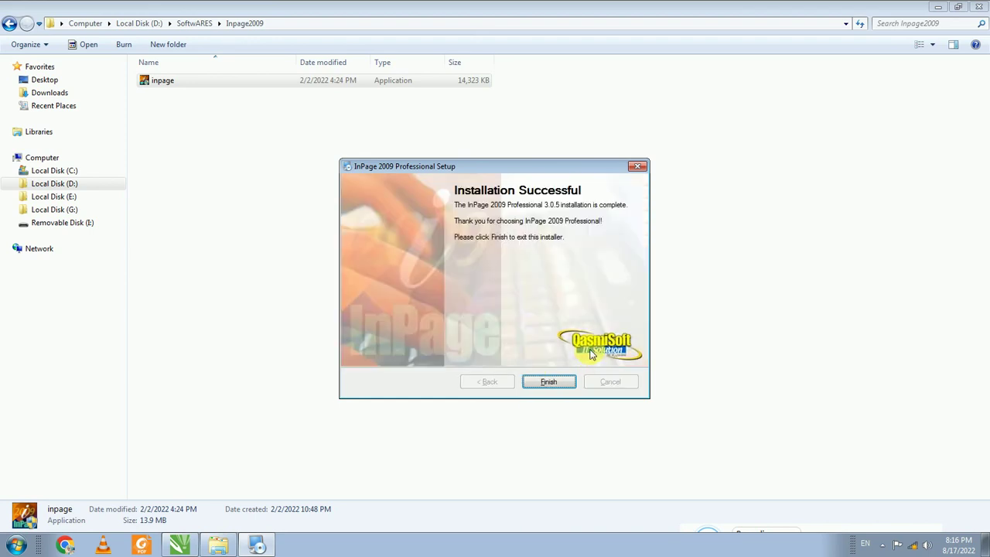
{"action": "left_click", "coordinate": [548, 382]}
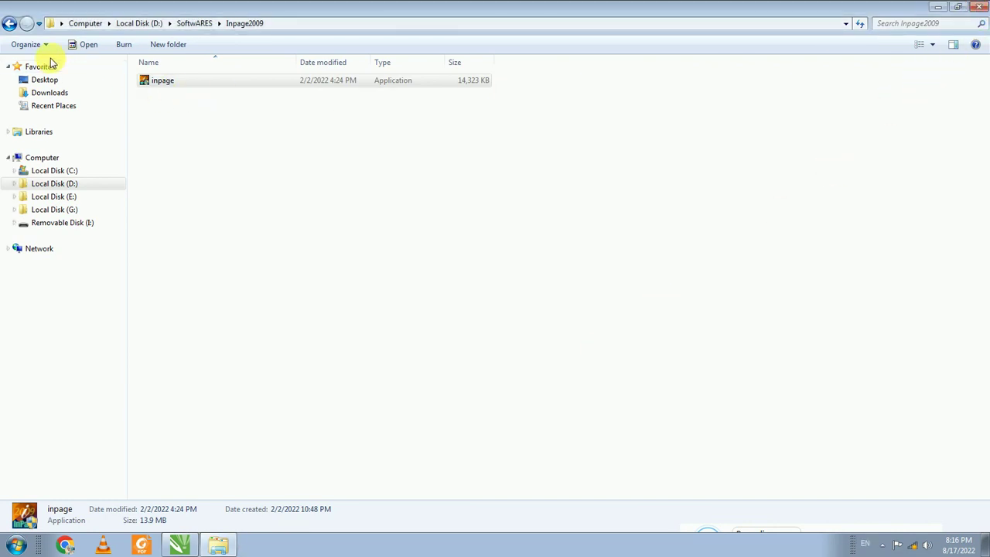
Return to the SoftwARES folder and open the inner Hand Inpage folder inside Hand Inpage.
{"action": "left_click", "coordinate": [10, 23]}
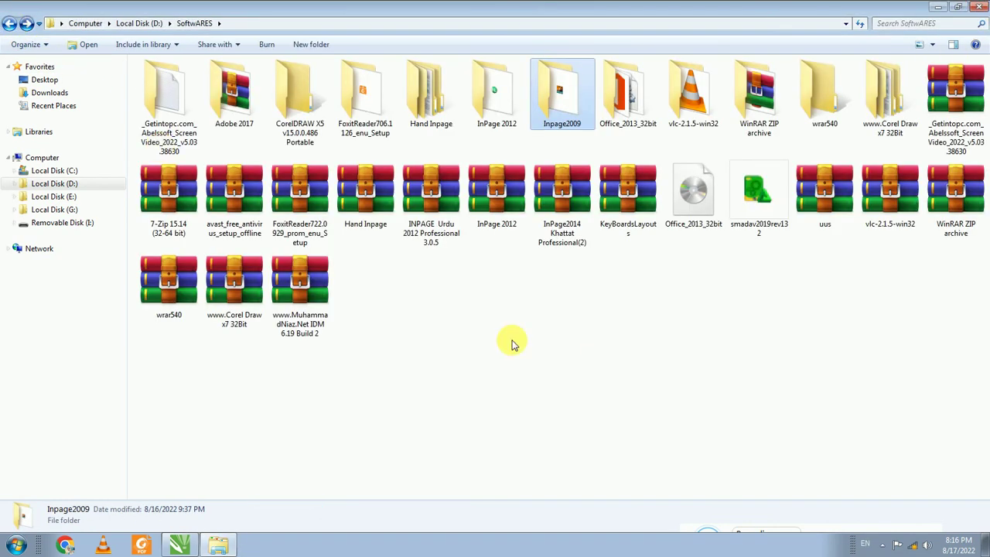
{"action": "left_click", "coordinate": [593, 356]}
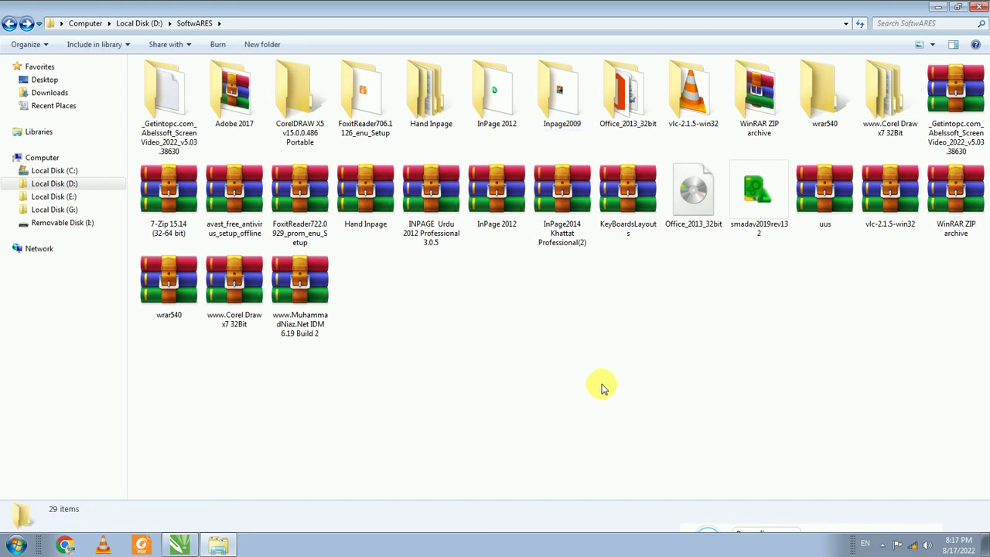
{"action": "left_click", "coordinate": [436, 106]}
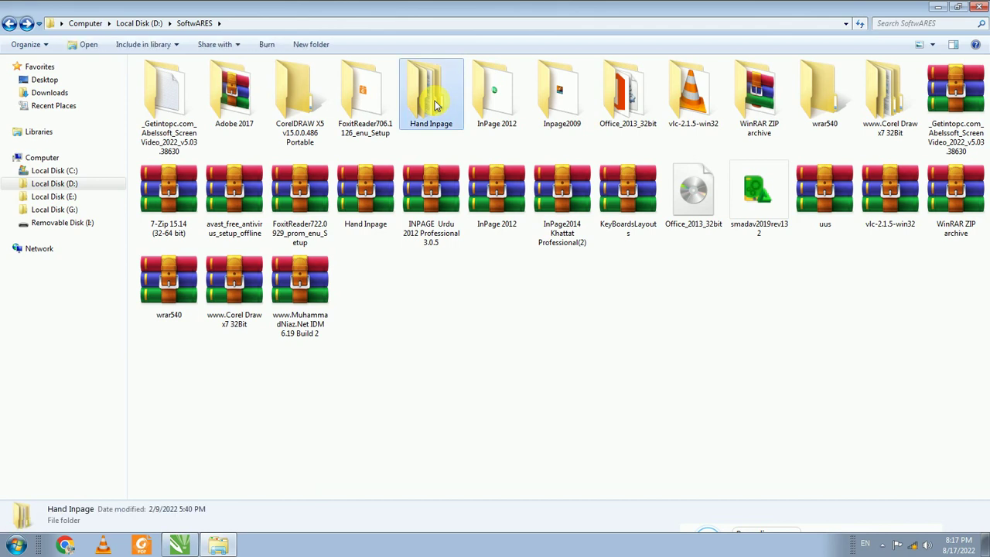
{"action": "double_click", "coordinate": [436, 106]}
{"action": "double_click", "coordinate": [174, 84]}
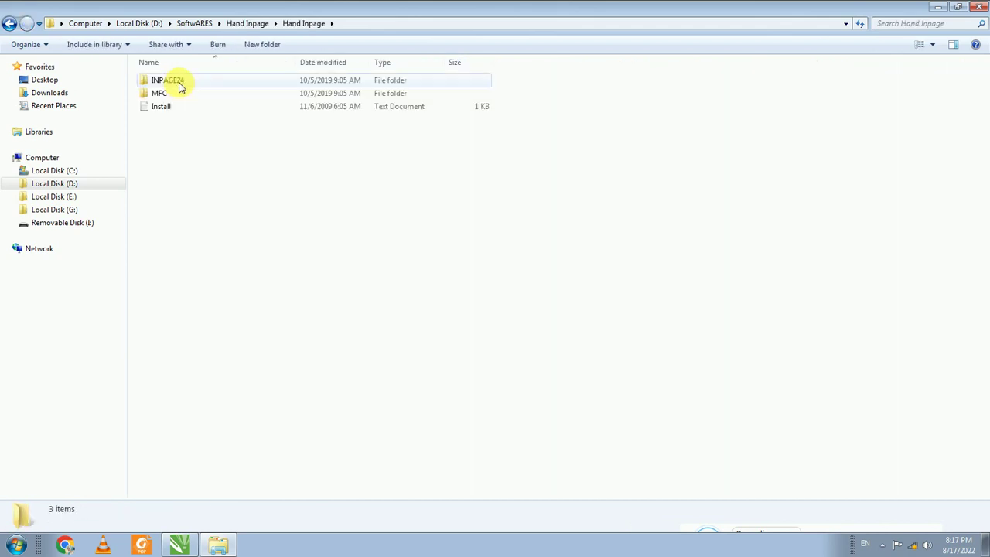
Create a desktop shortcut to the INPAGE application in the INPAGE24 folder, and minimize the folder window.
{"action": "double_click", "coordinate": [177, 83]}
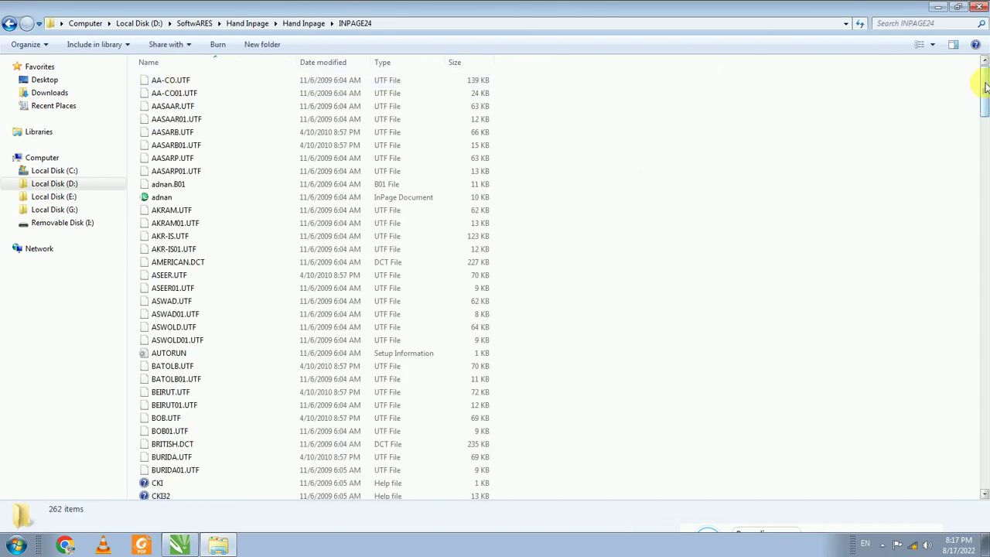
{"action": "left_click_drag", "start_coordinate": [985, 87], "coordinate": [984, 460]}
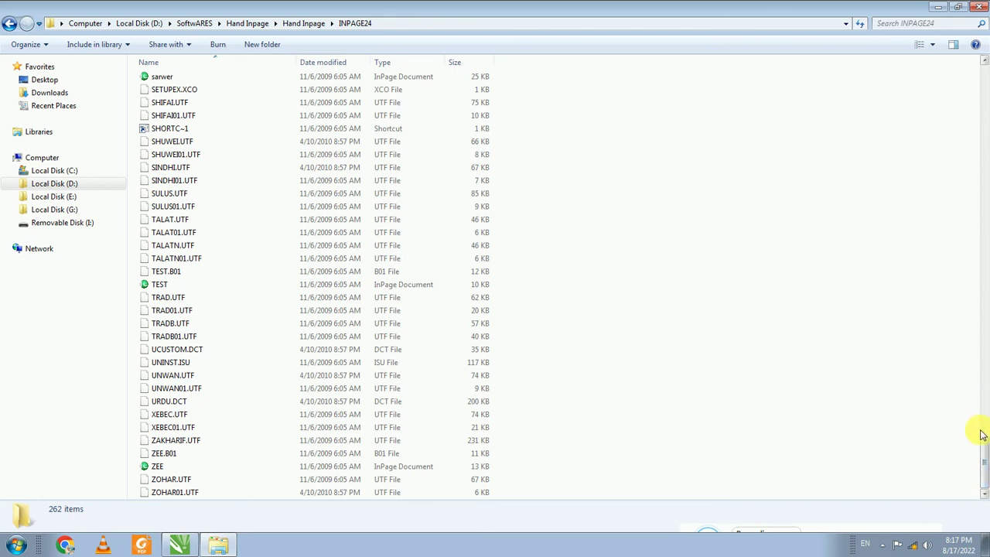
{"action": "left_click", "coordinate": [983, 458]}
{"action": "left_click_drag", "start_coordinate": [984, 456], "coordinate": [984, 165]}
{"action": "left_click", "coordinate": [165, 218]}
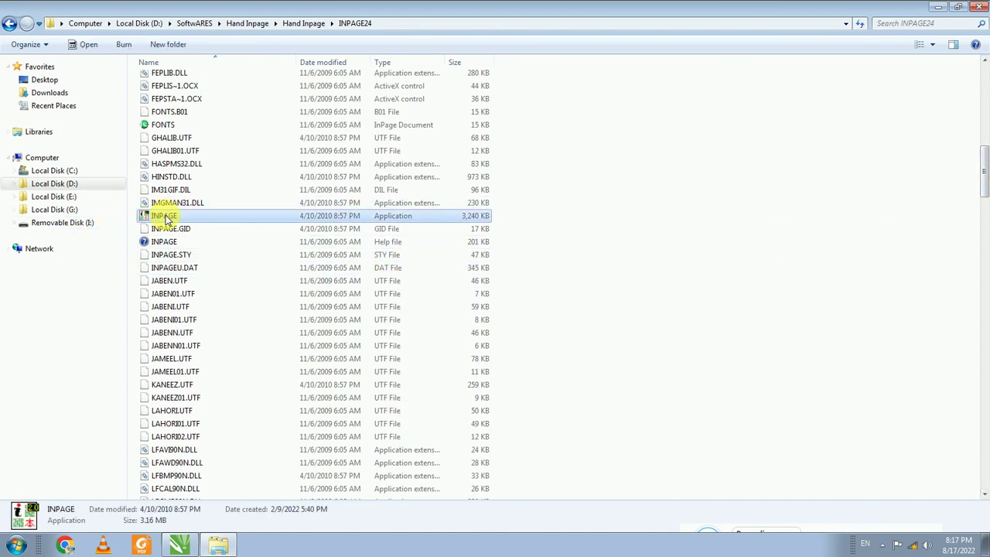
{"action": "right_click", "coordinate": [164, 219]}
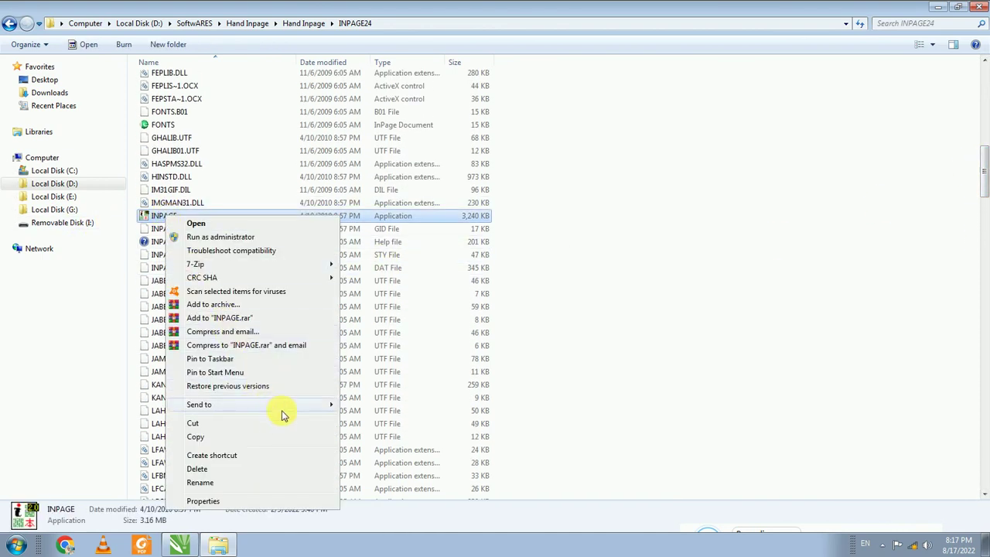
{"action": "mouse_move", "coordinate": [325, 407]}
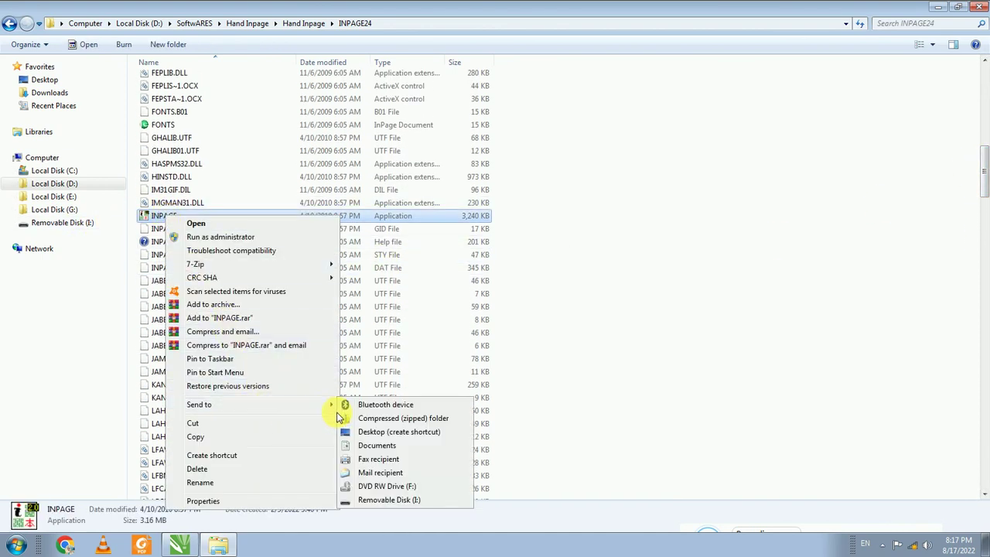
{"action": "left_click", "coordinate": [382, 435]}
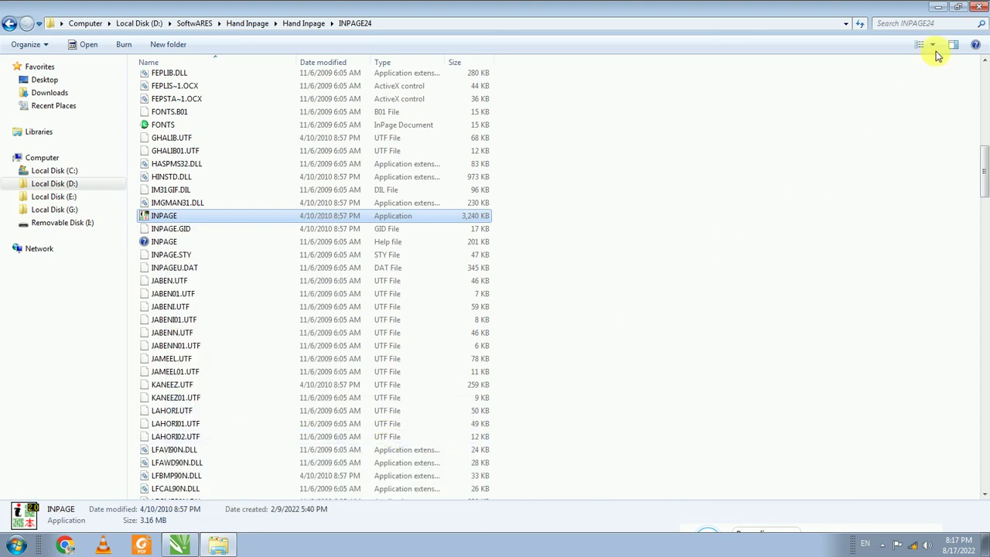
{"action": "left_click", "coordinate": [937, 7]}
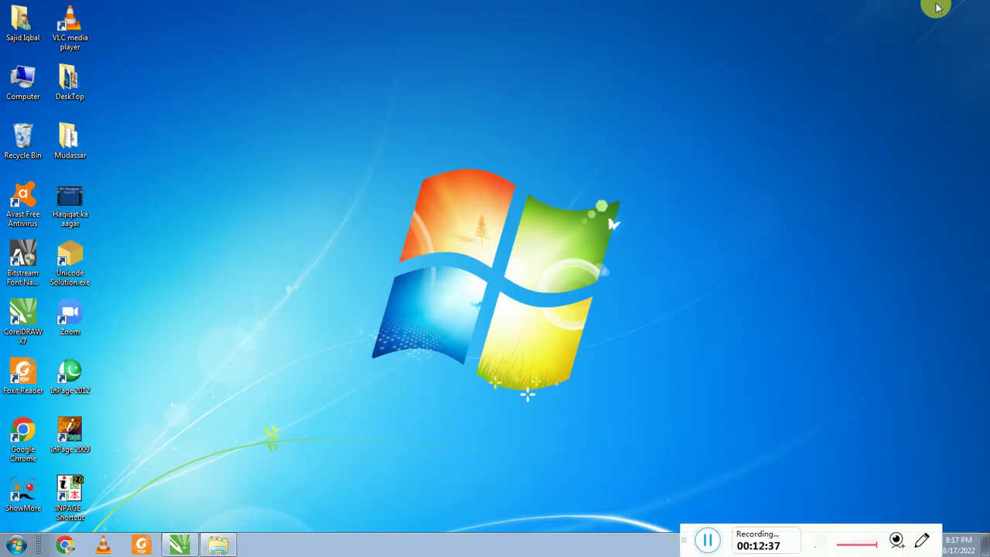
Move the InPage 2009, InPage 2012 and INPAGE - Shortcut icons into one group in the desktop's empty area, with InPage 2012 beside InPage 2009.
{"action": "left_click_drag", "start_coordinate": [87, 435], "coordinate": [327, 129]}
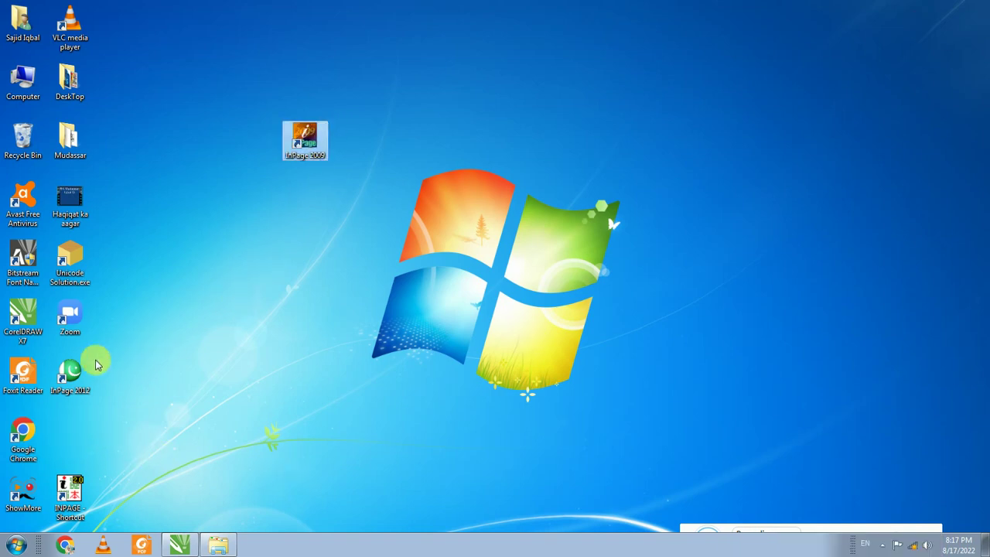
{"action": "left_click_drag", "start_coordinate": [69, 369], "coordinate": [454, 114]}
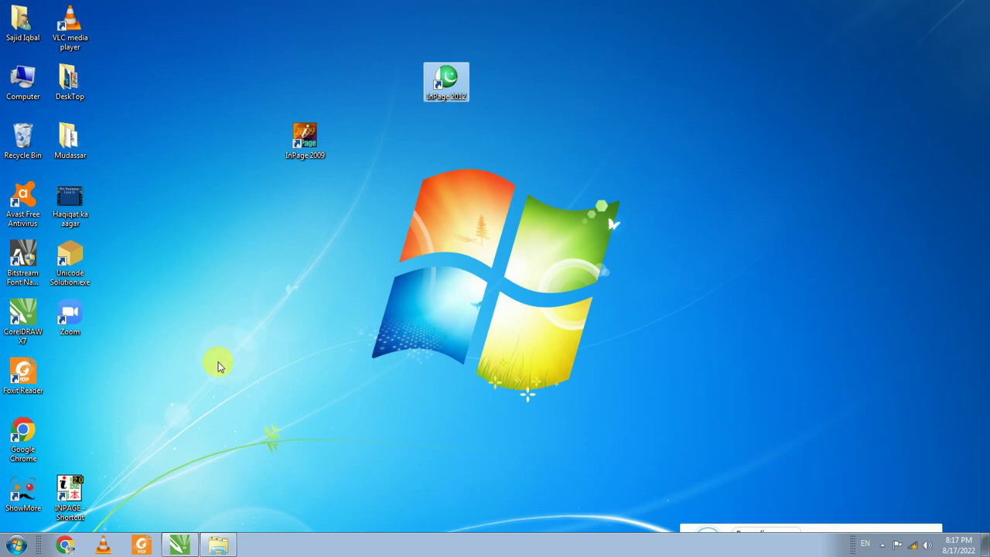
{"action": "left_click", "coordinate": [81, 480]}
{"action": "left_click_drag", "start_coordinate": [311, 214], "coordinate": [314, 213]}
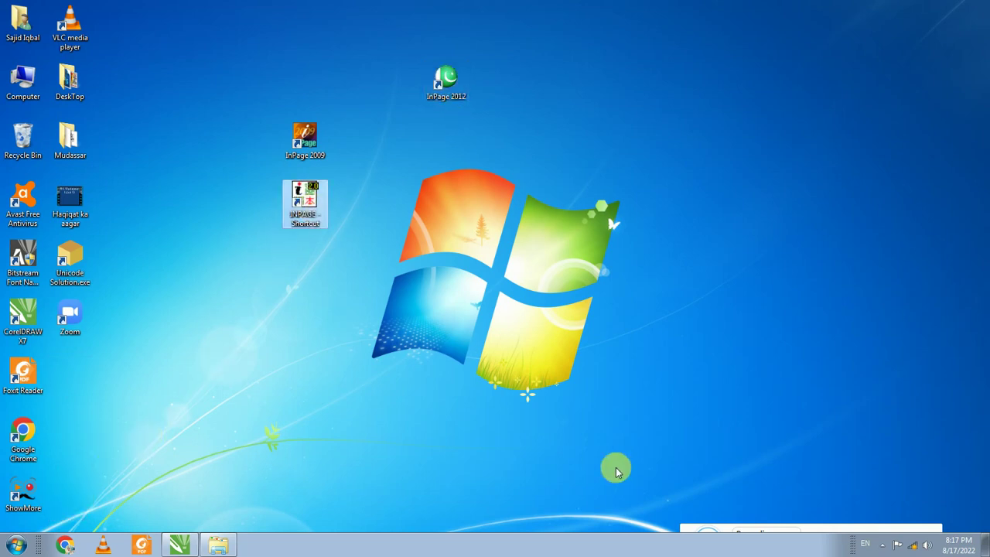
{"action": "left_click_drag", "start_coordinate": [690, 535], "coordinate": [649, 540]}
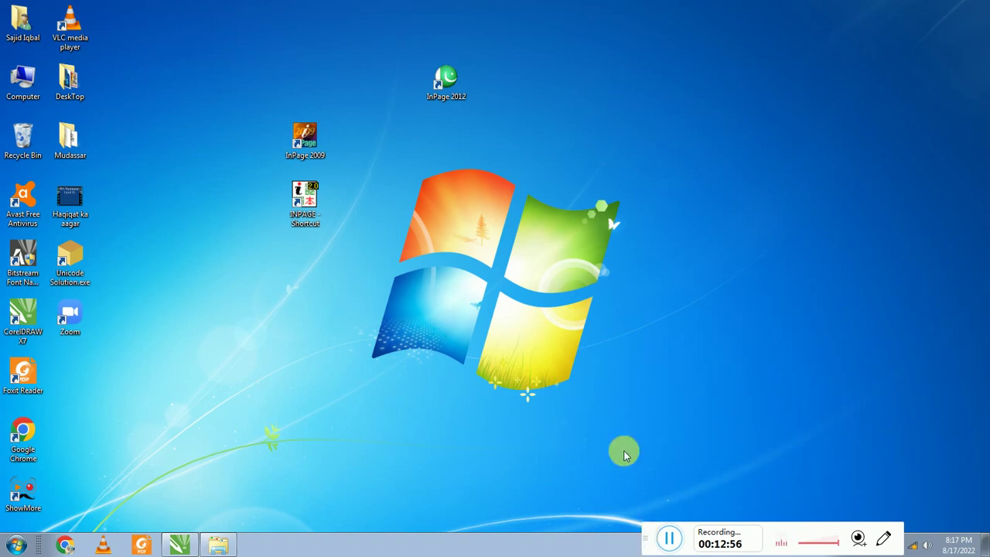
{"action": "left_click_drag", "start_coordinate": [453, 81], "coordinate": [369, 128]}
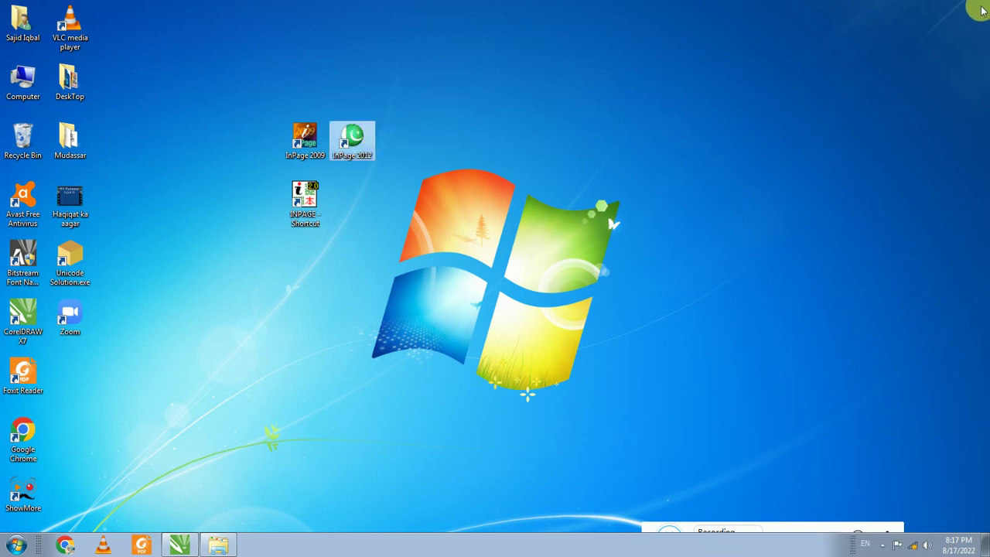
{"action": "left_click_drag", "start_coordinate": [710, 53], "coordinate": [273, 265]}
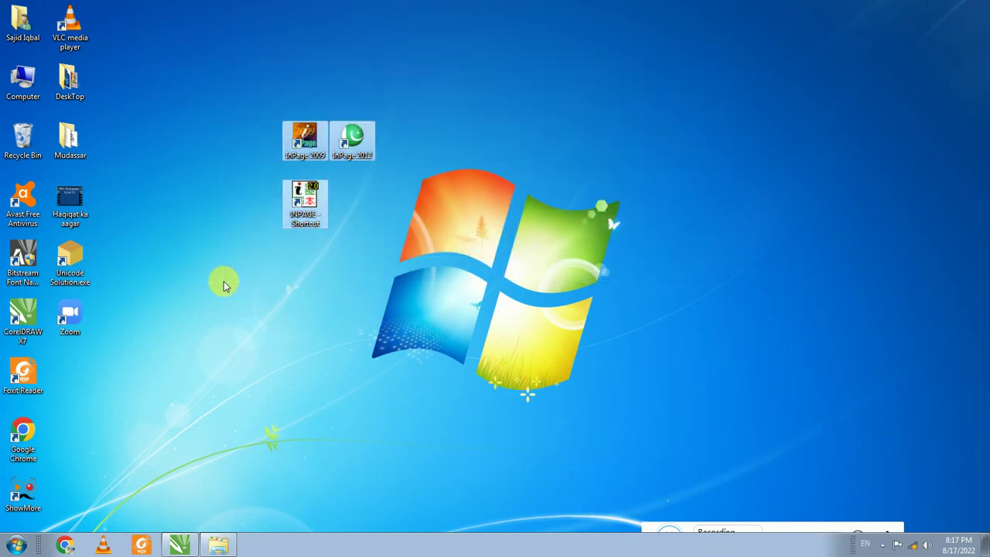
{"action": "left_click", "coordinate": [745, 220]}
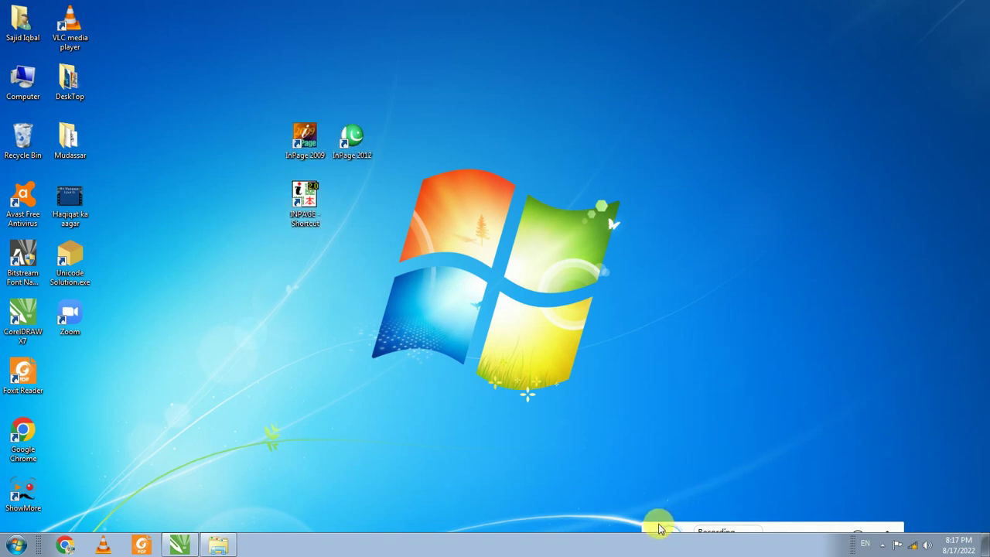
{"action": "mouse_move", "coordinate": [654, 532]}
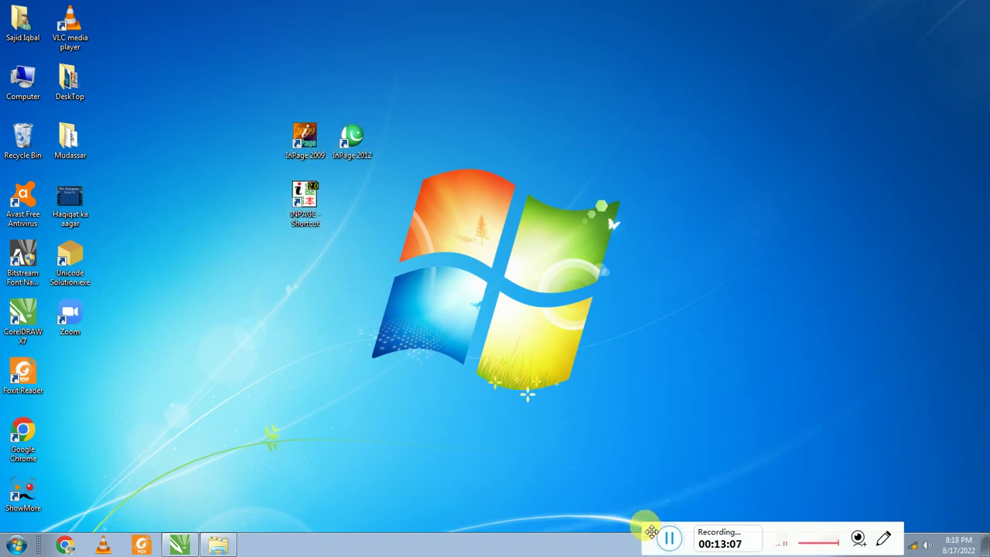